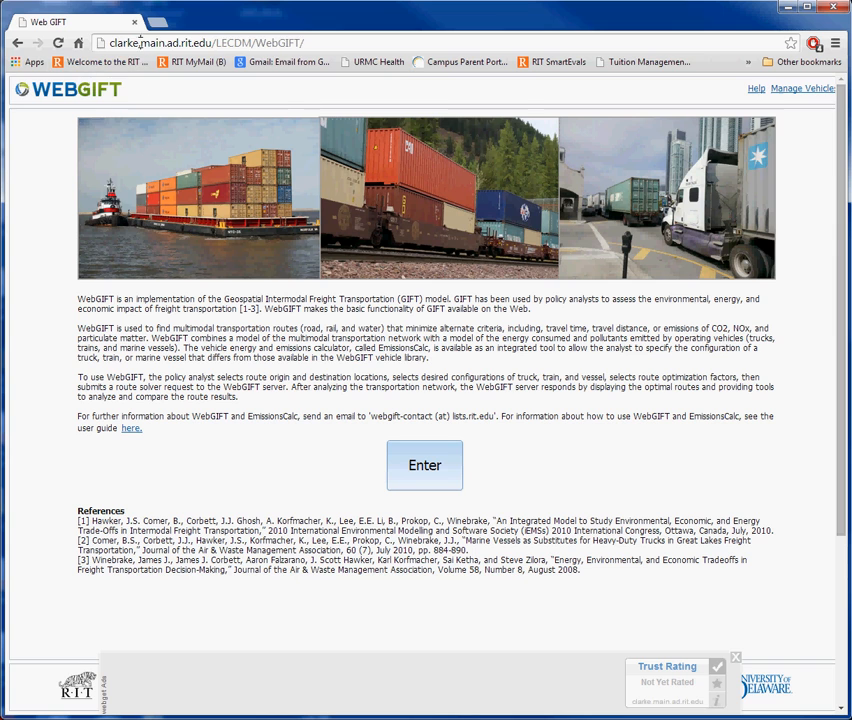
Step: Load webgift.rit.edu and enter the route planning application from its welcome page
{"action": "left_click", "coordinate": [141, 44]}
{"action": "type", "text": "web"}
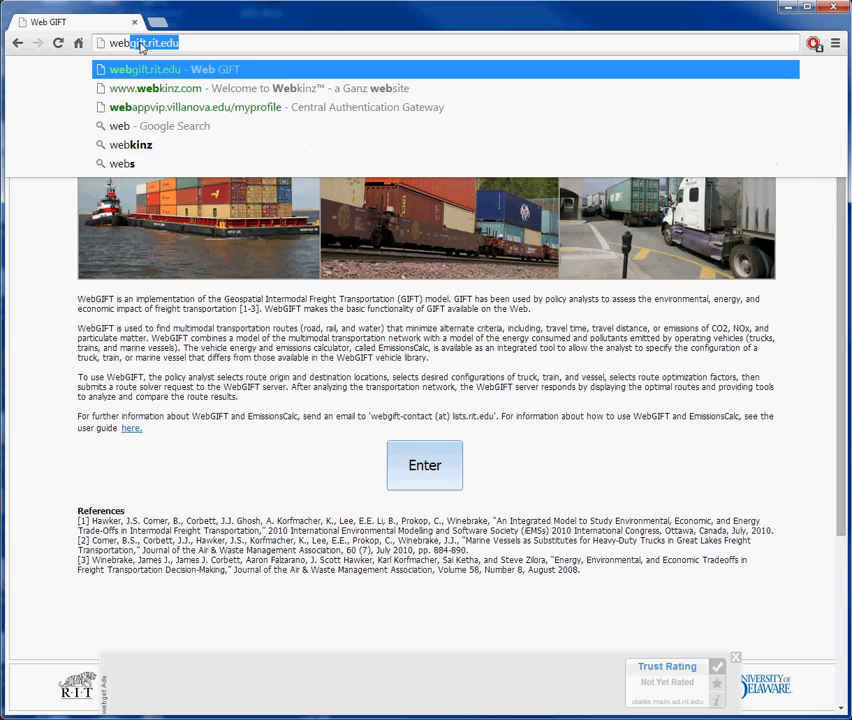
{"action": "type", "text": "gift.rit"}
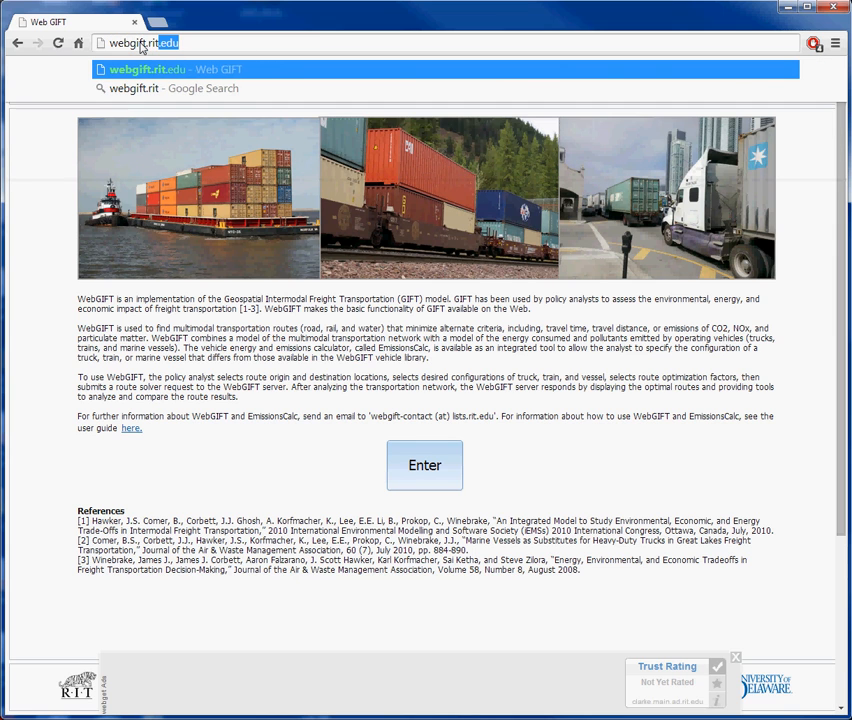
{"action": "type", "text": ".edu"}
{"action": "key", "text": "Return"}
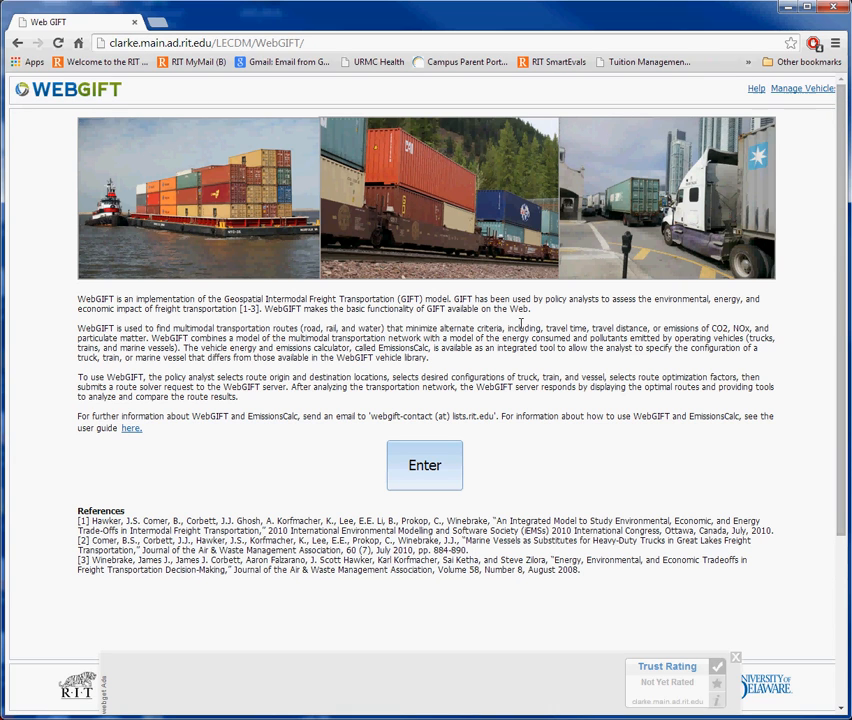
{"action": "left_click", "coordinate": [425, 468]}
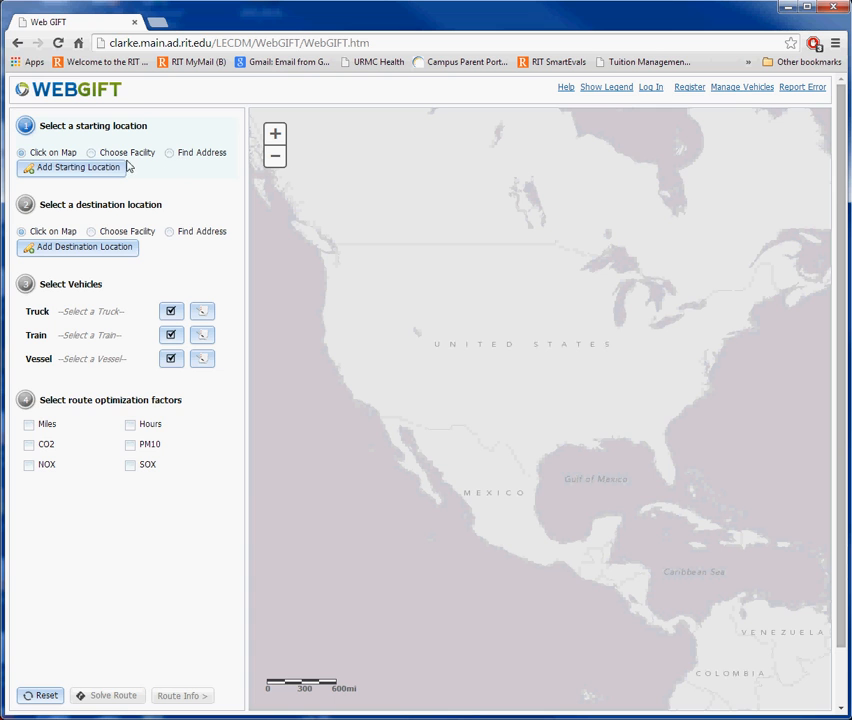
Step: Add the facility PORT OF MIAMI as the route's starting location
{"action": "left_click", "coordinate": [91, 153]}
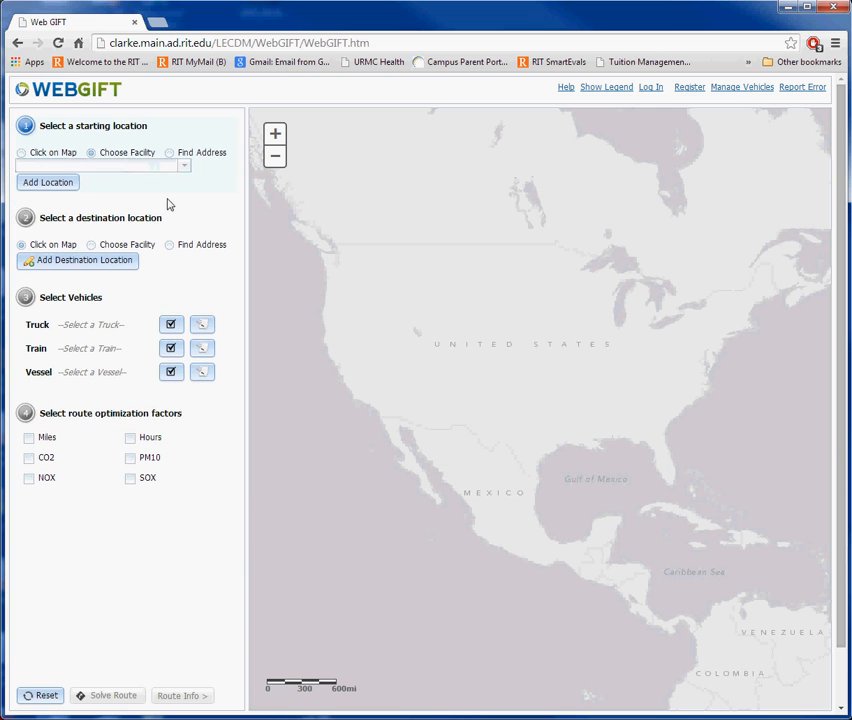
{"action": "left_click", "coordinate": [186, 171]}
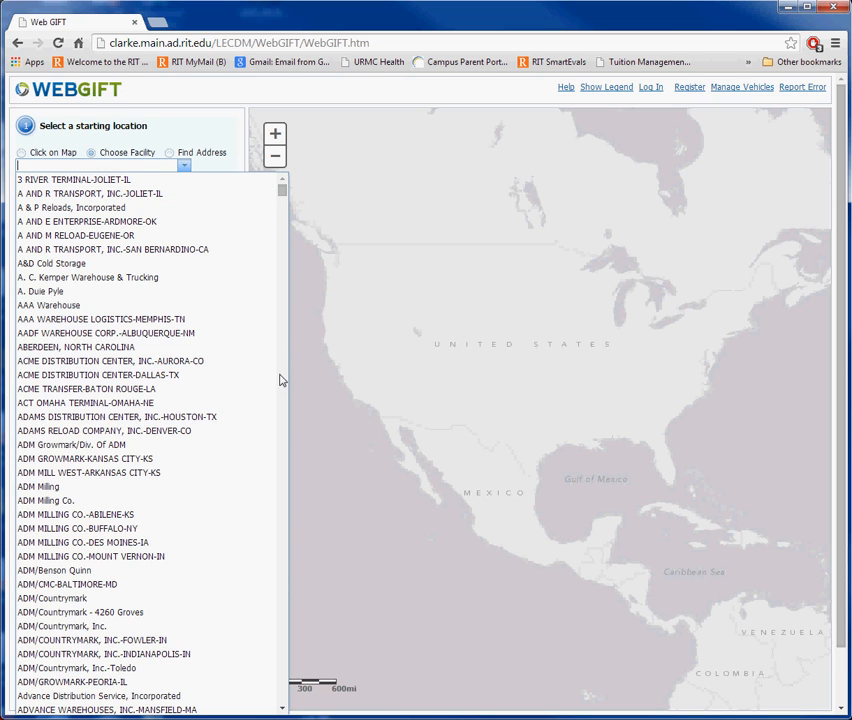
{"action": "scroll", "coordinate": [283, 380], "scroll_direction": "down", "scroll_amount": 20}
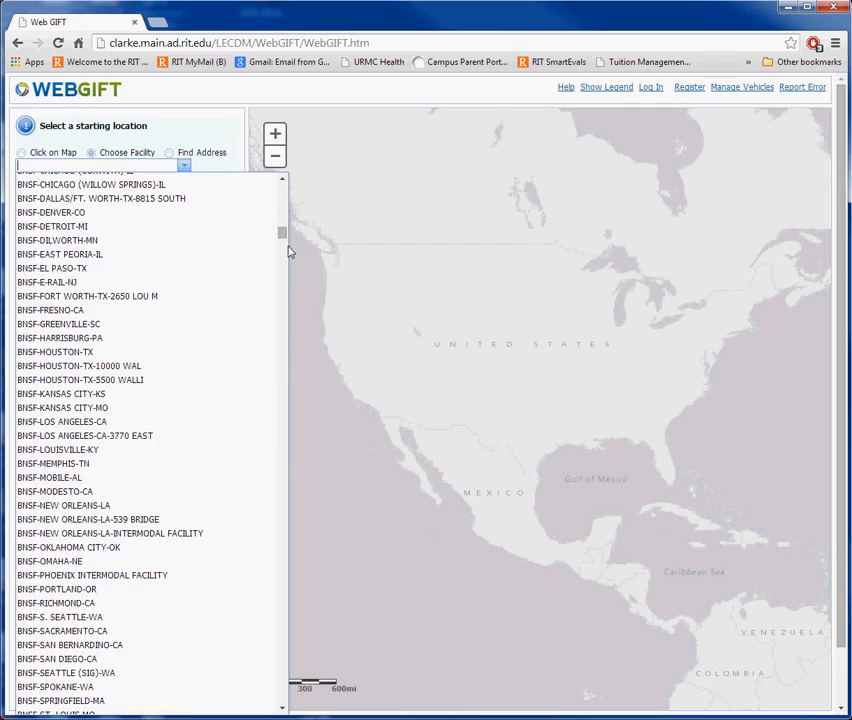
{"action": "left_click_drag", "start_coordinate": [285, 240], "coordinate": [291, 420]}
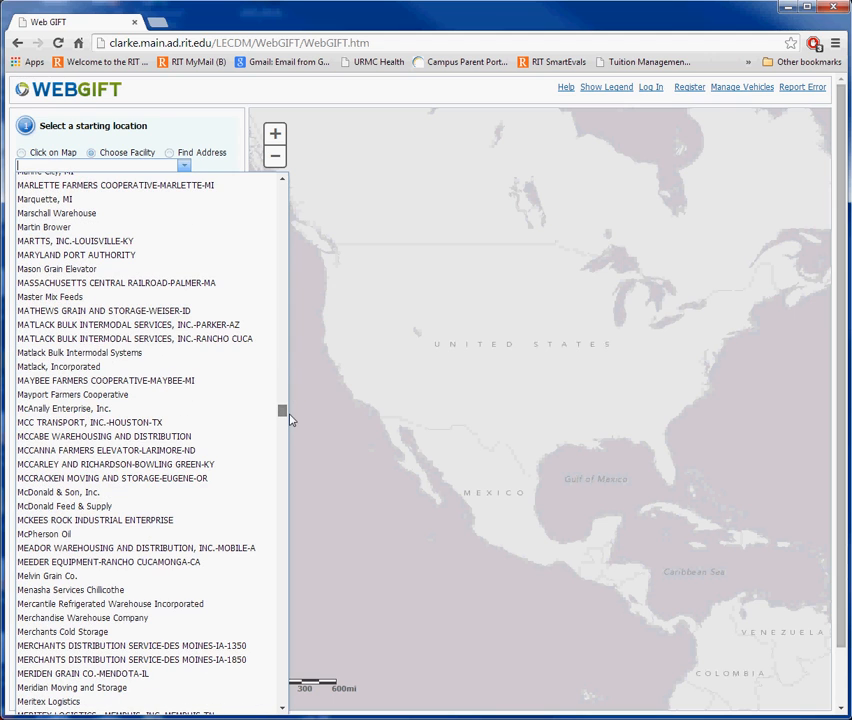
{"action": "left_click_drag", "start_coordinate": [290, 420], "coordinate": [291, 429]}
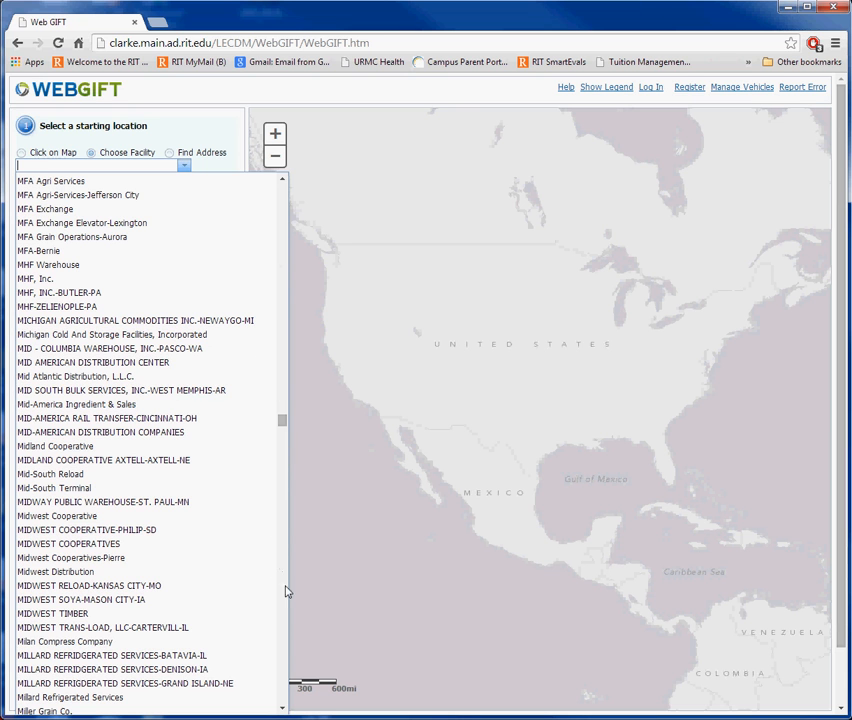
{"action": "left_click", "coordinate": [284, 663]}
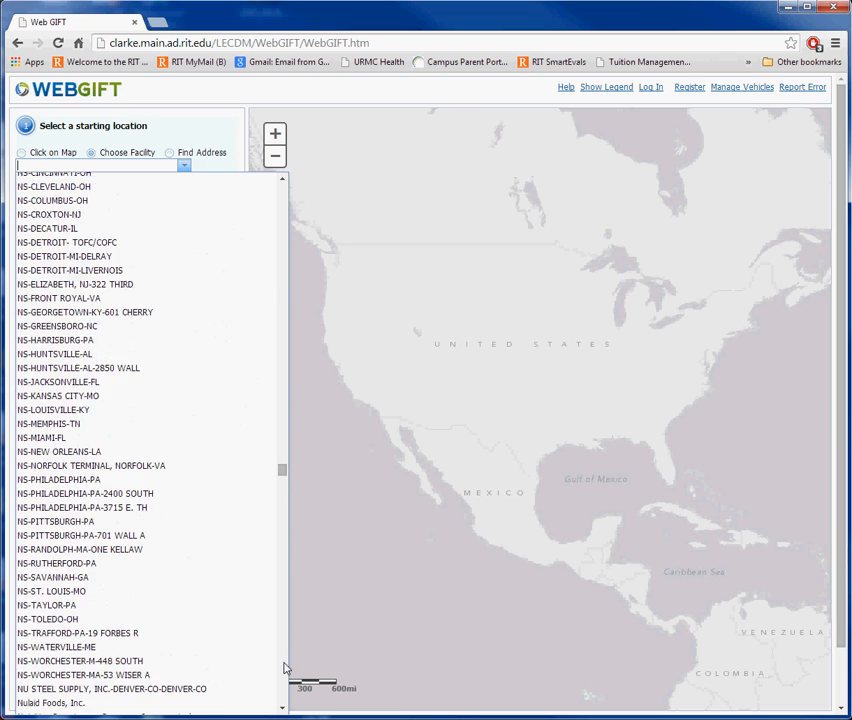
{"action": "left_click_drag", "start_coordinate": [284, 667], "coordinate": [284, 667]}
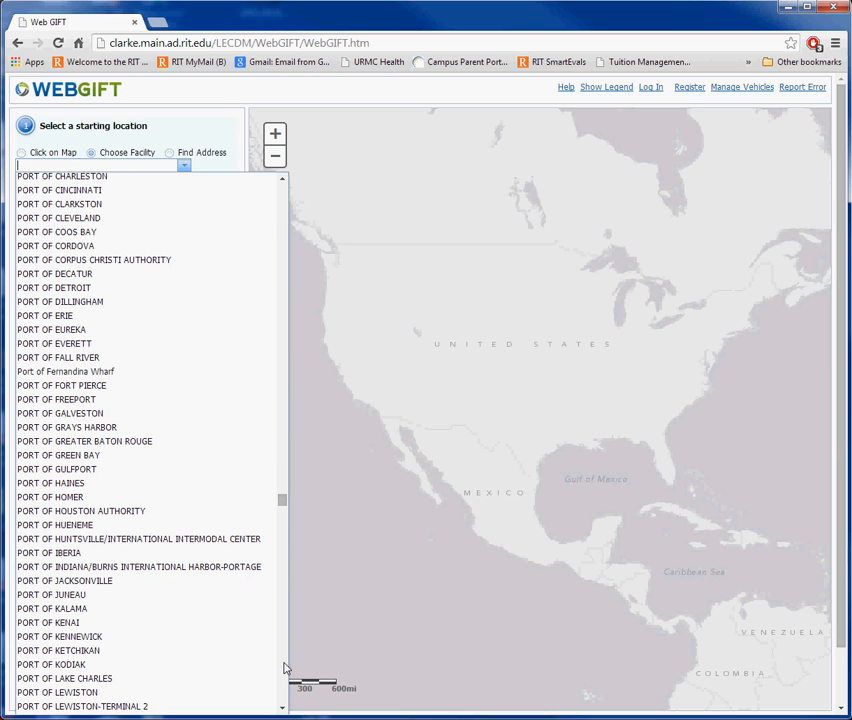
{"action": "left_click_drag", "start_coordinate": [285, 668], "coordinate": [285, 668]}
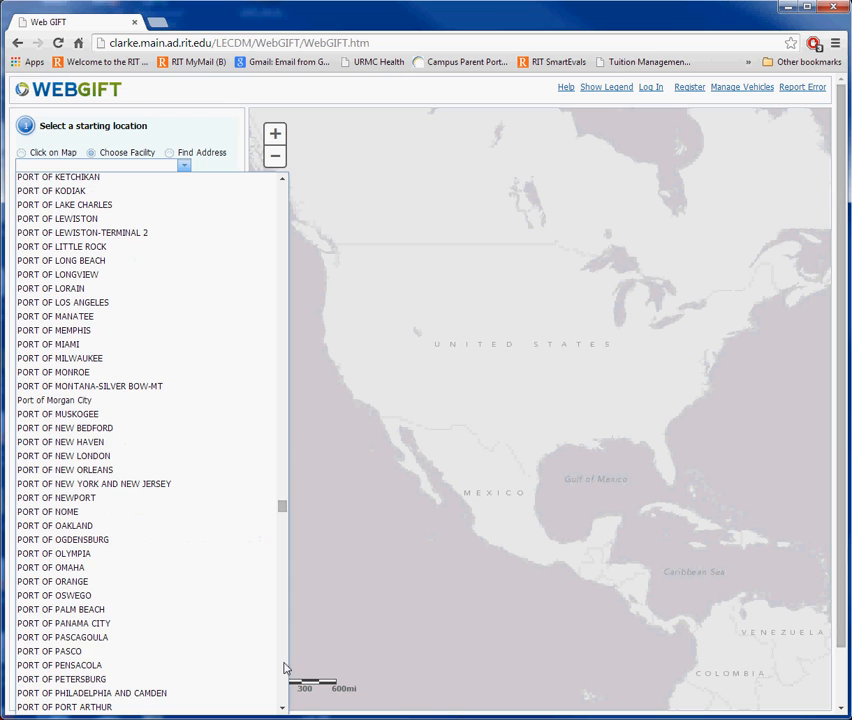
{"action": "left_click", "coordinate": [70, 345]}
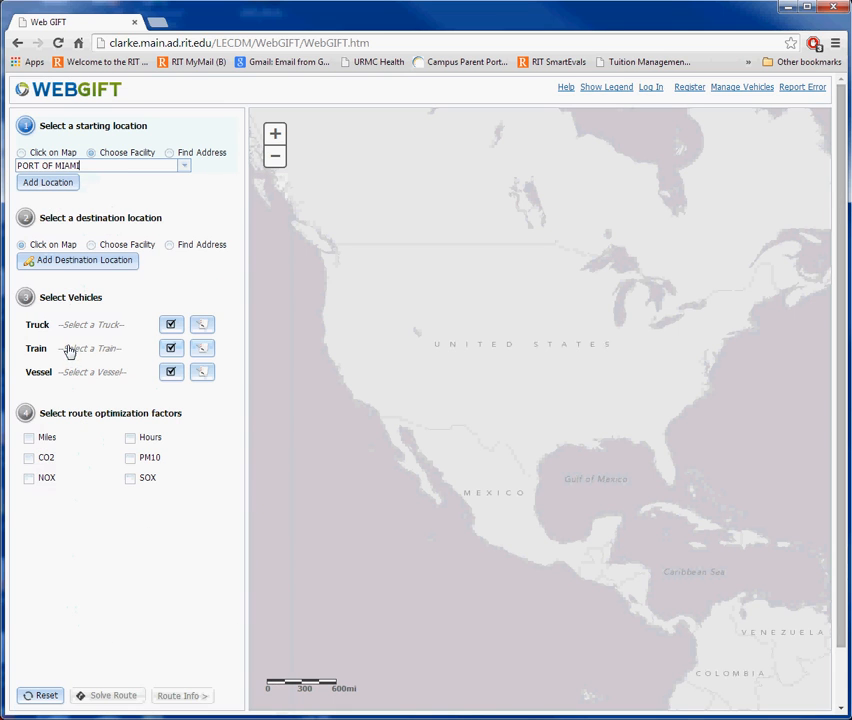
{"action": "left_click", "coordinate": [50, 185]}
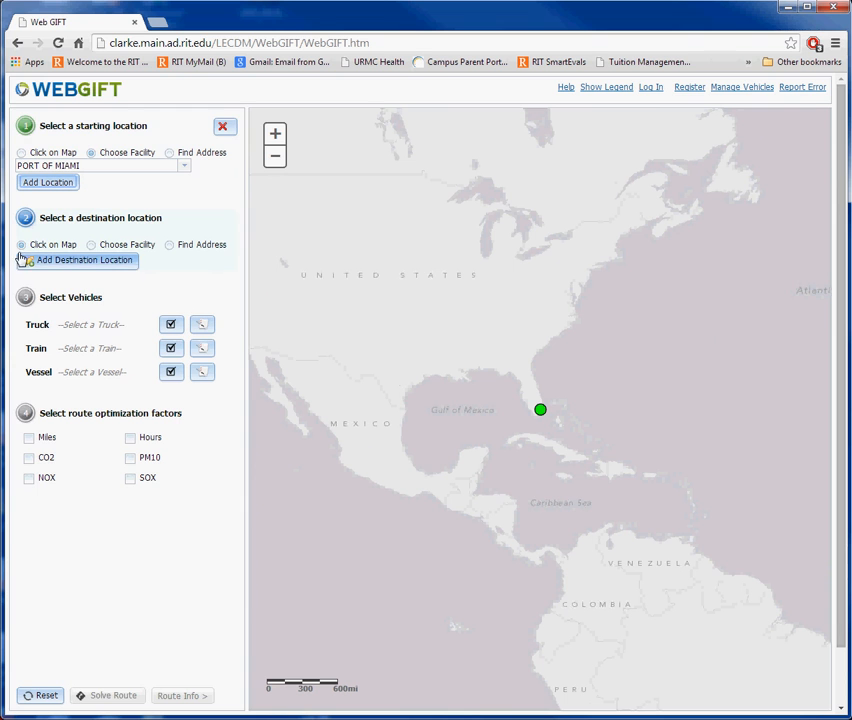
Step: Examine the transport network and facilities around the starting point on the map, from street level back out to the whole continent
{"action": "left_click", "coordinate": [278, 138]}
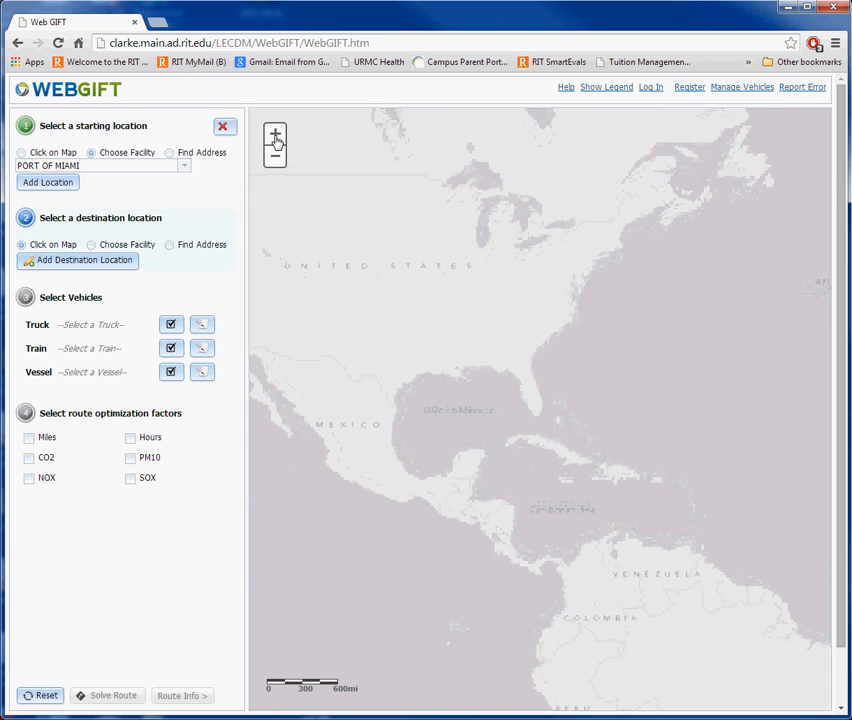
{"action": "left_click", "coordinate": [276, 136]}
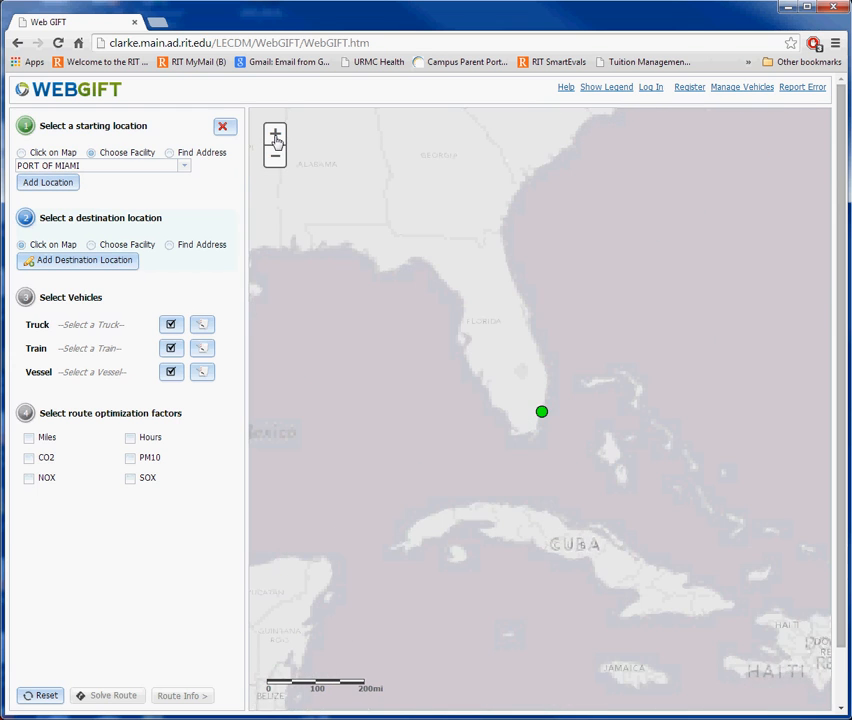
{"action": "left_click", "coordinate": [276, 136]}
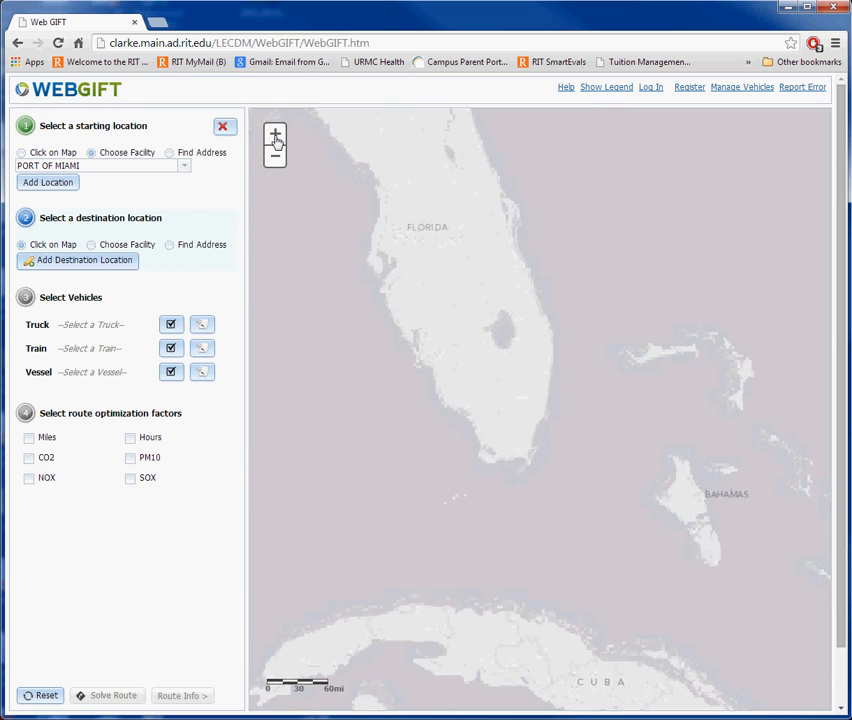
{"action": "left_click", "coordinate": [276, 136]}
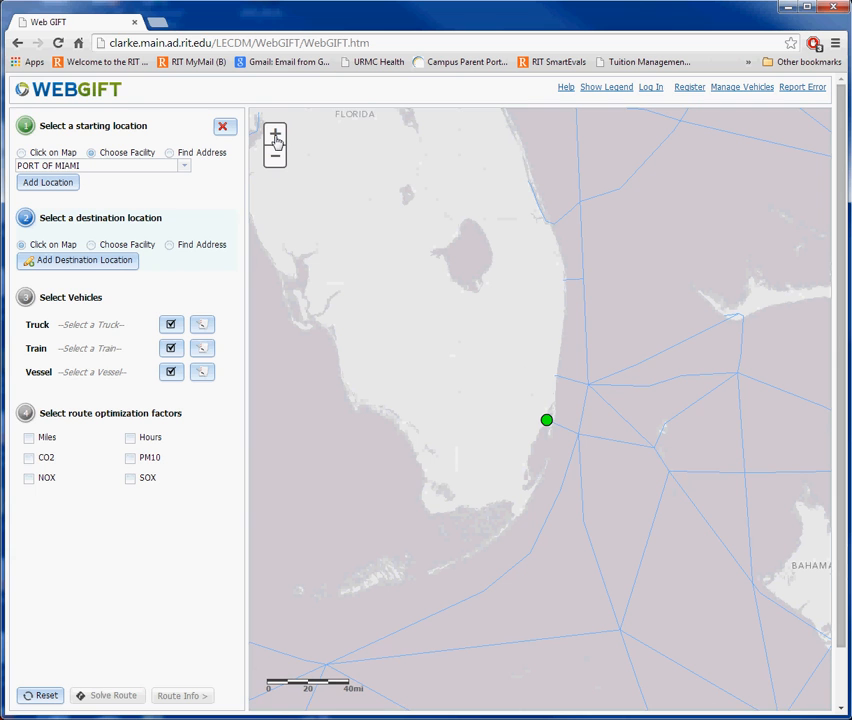
{"action": "left_click", "coordinate": [276, 137]}
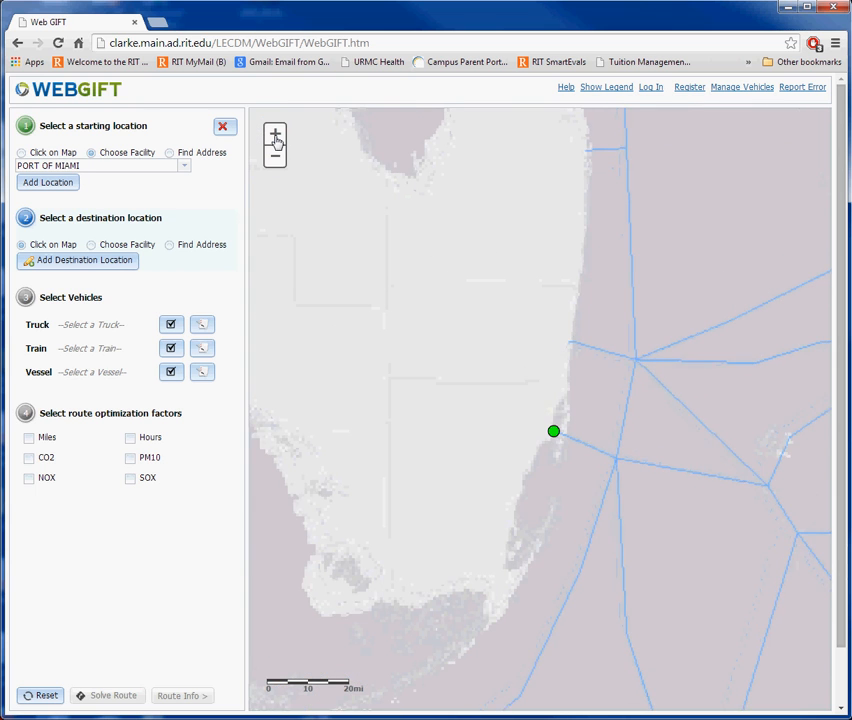
{"action": "left_click", "coordinate": [276, 137]}
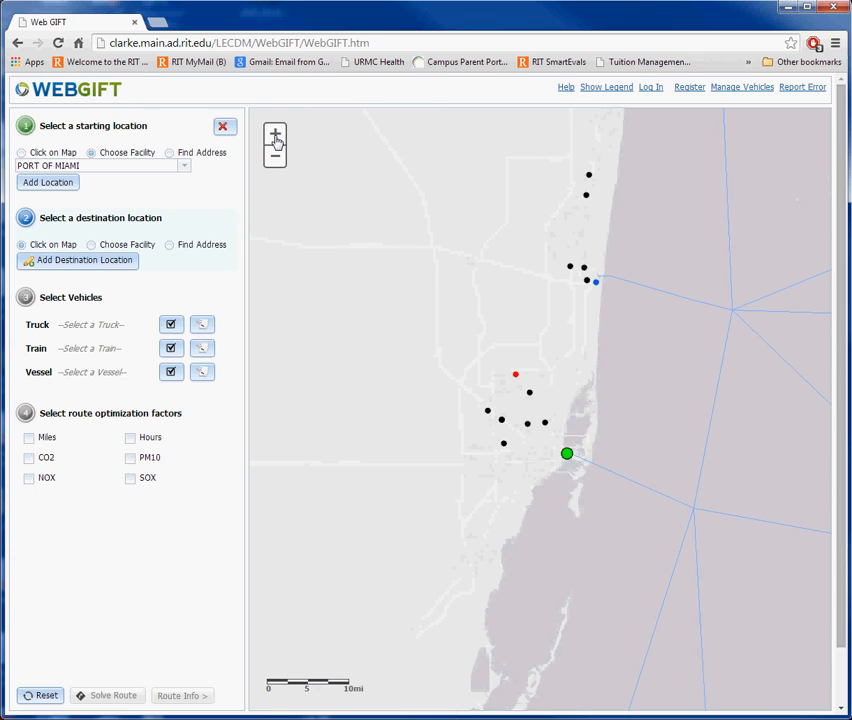
{"action": "left_click", "coordinate": [276, 137]}
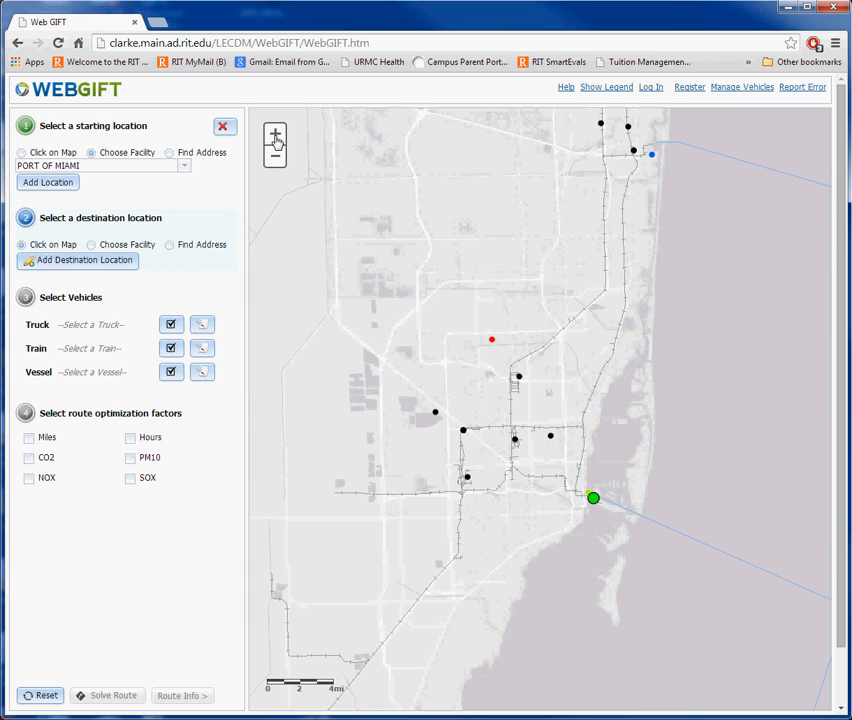
{"action": "left_click", "coordinate": [276, 137]}
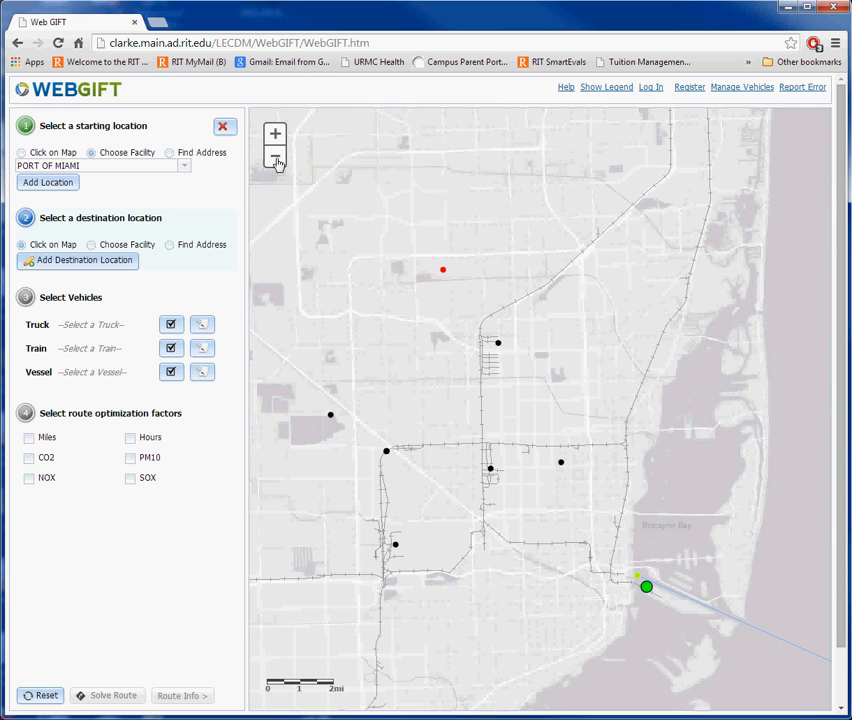
{"action": "left_click", "coordinate": [277, 160]}
{"action": "left_click", "coordinate": [277, 161]}
{"action": "left_click", "coordinate": [277, 161]}
{"action": "left_click", "coordinate": [277, 161]}
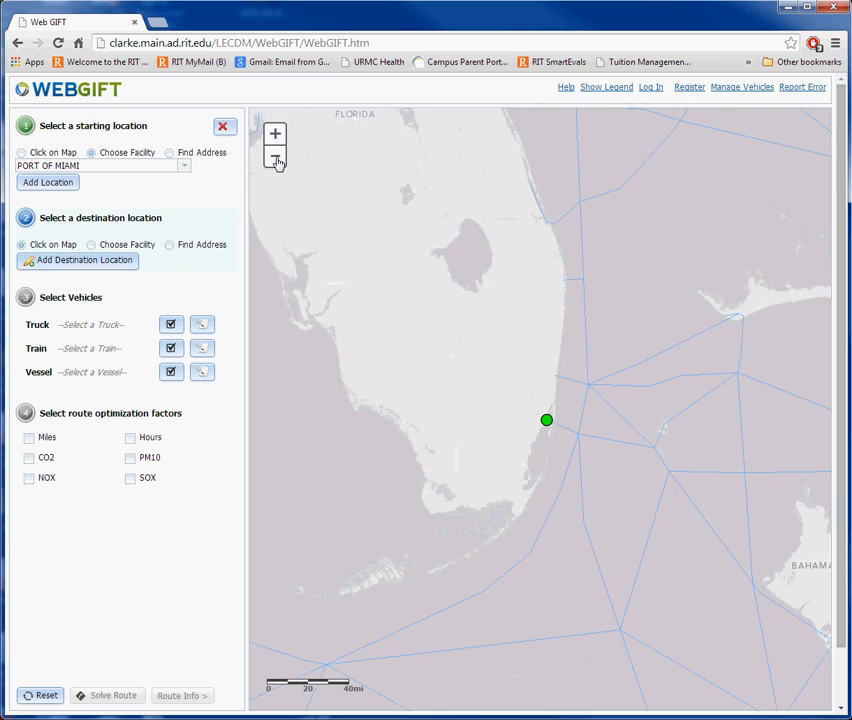
{"action": "left_click", "coordinate": [277, 161]}
{"action": "left_click", "coordinate": [277, 161]}
{"action": "left_click", "coordinate": [277, 161]}
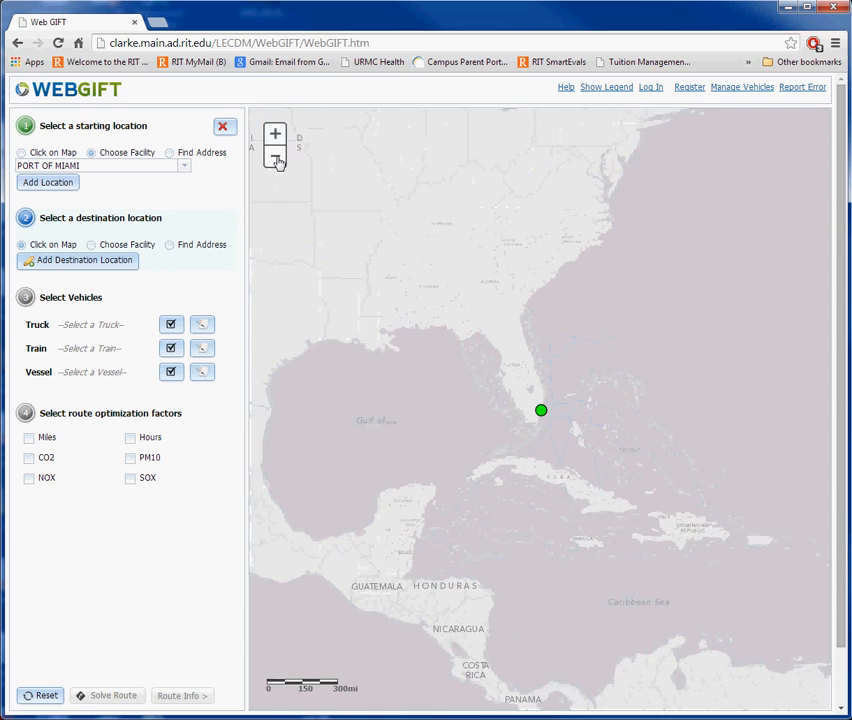
{"action": "left_click", "coordinate": [277, 161]}
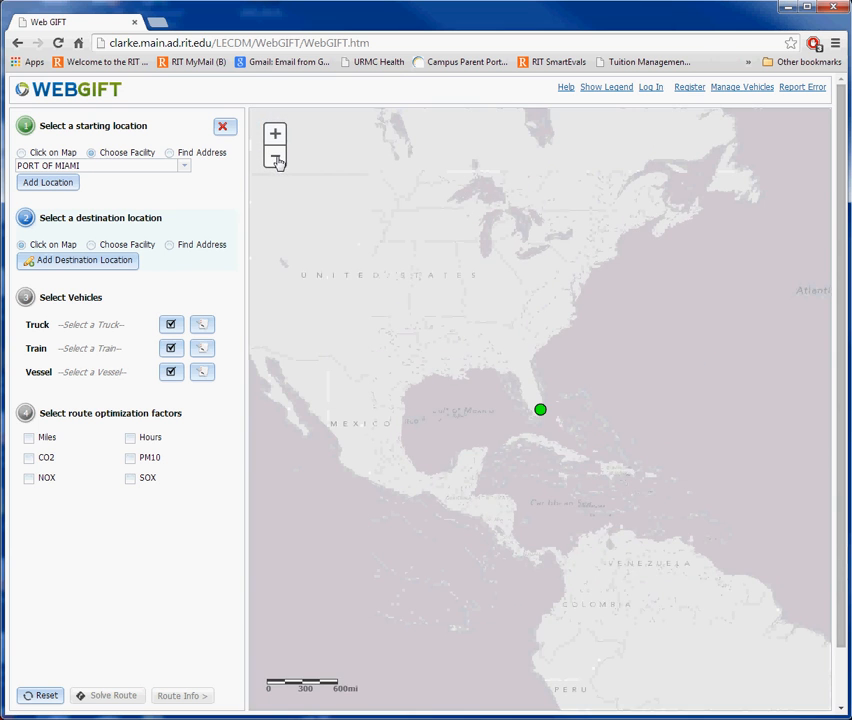
Step: Add the facility PORT OF BOSTON as the route's destination location
{"action": "left_click", "coordinate": [91, 245]}
{"action": "left_click", "coordinate": [184, 258]}
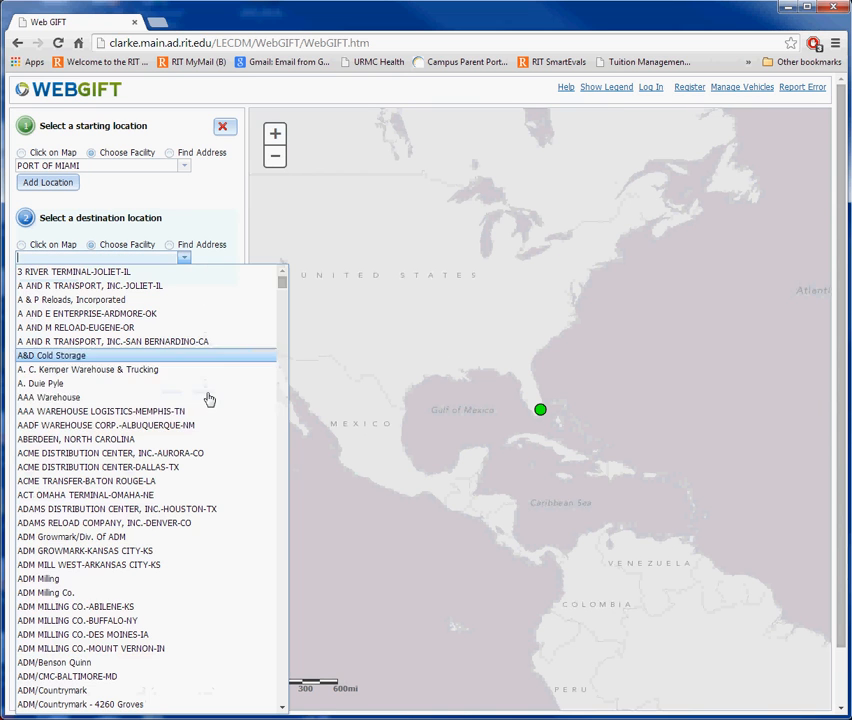
{"action": "scroll", "coordinate": [283, 678], "scroll_direction": "down", "scroll_amount": 20}
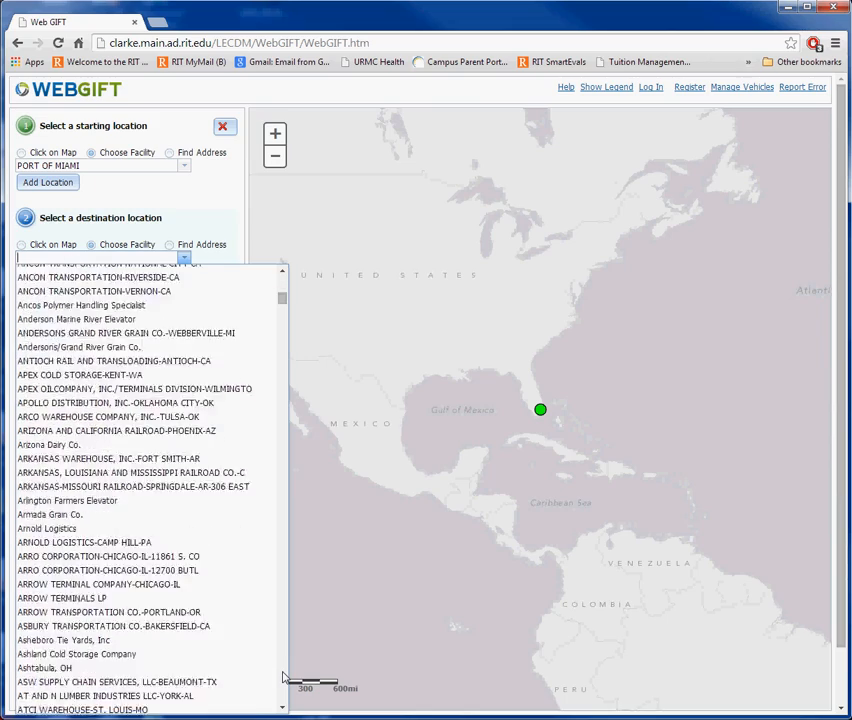
{"action": "scroll", "coordinate": [283, 678], "scroll_direction": "down", "scroll_amount": 20}
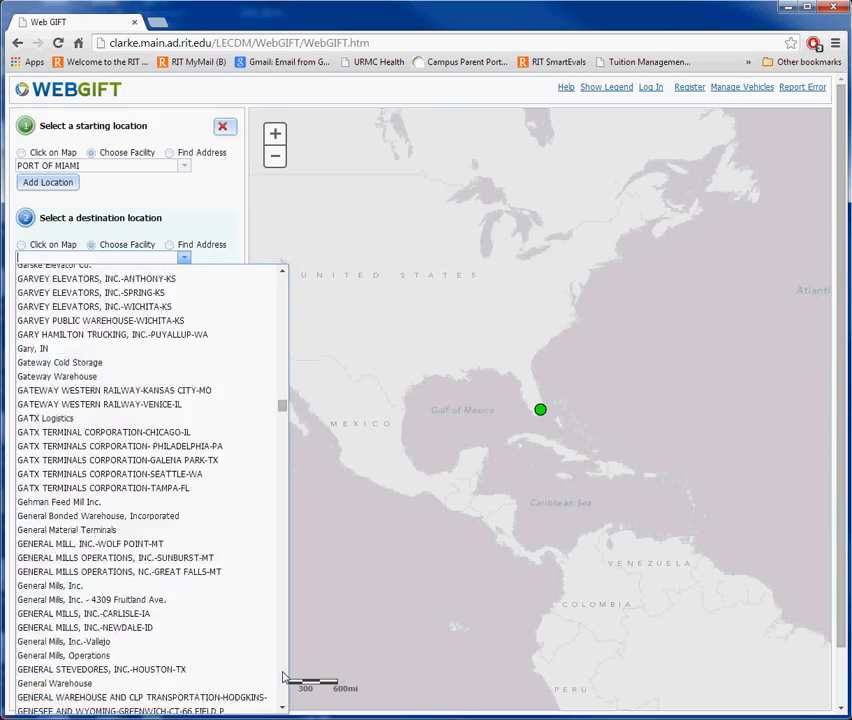
{"action": "scroll", "coordinate": [283, 678], "scroll_direction": "down", "scroll_amount": 20}
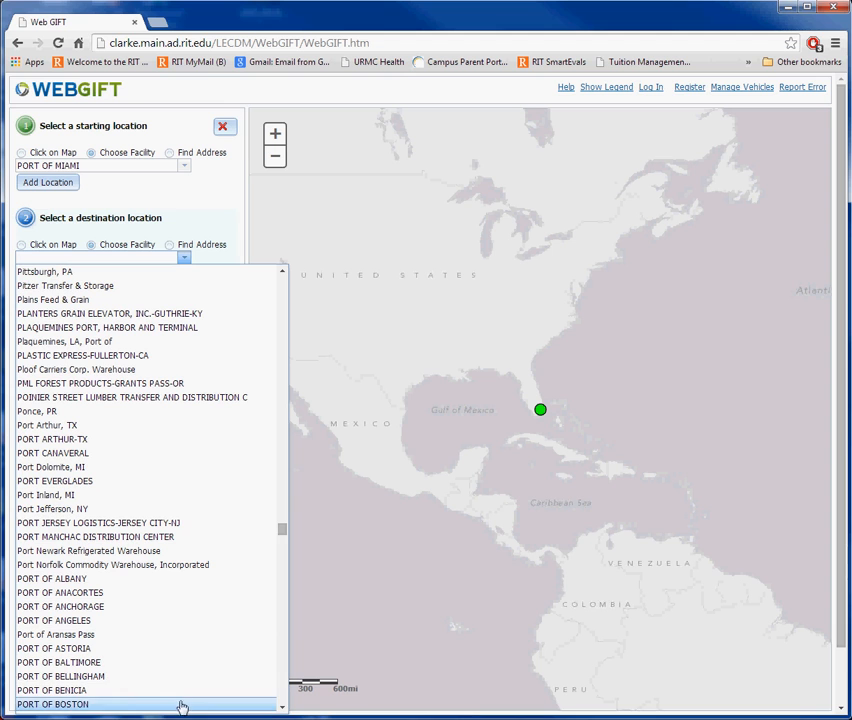
{"action": "left_click", "coordinate": [75, 706]}
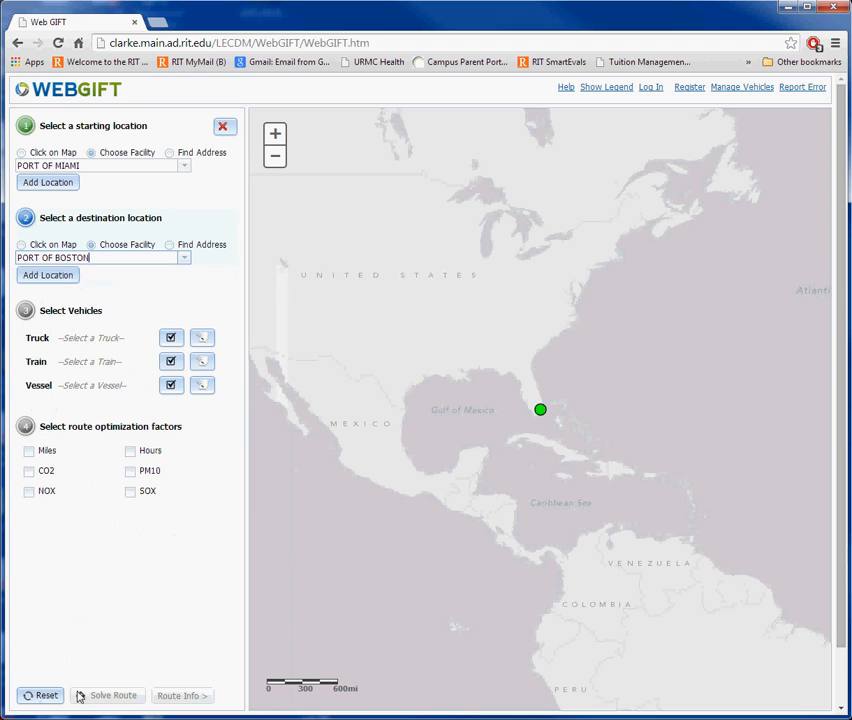
{"action": "left_click", "coordinate": [47, 276]}
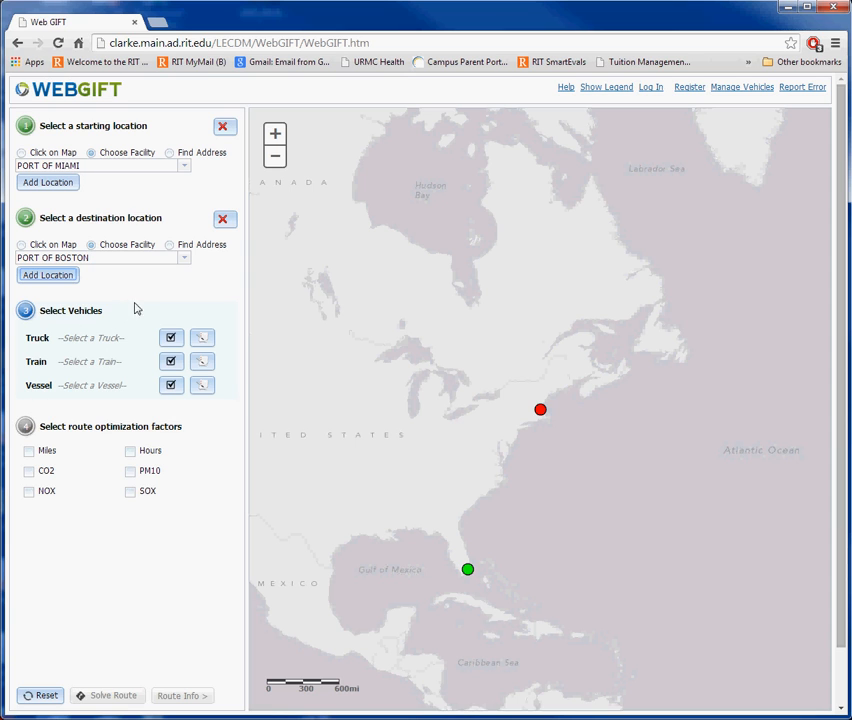
Step: Choose CM Model Year 2010+ as the truck for the route
{"action": "left_click", "coordinate": [171, 338]}
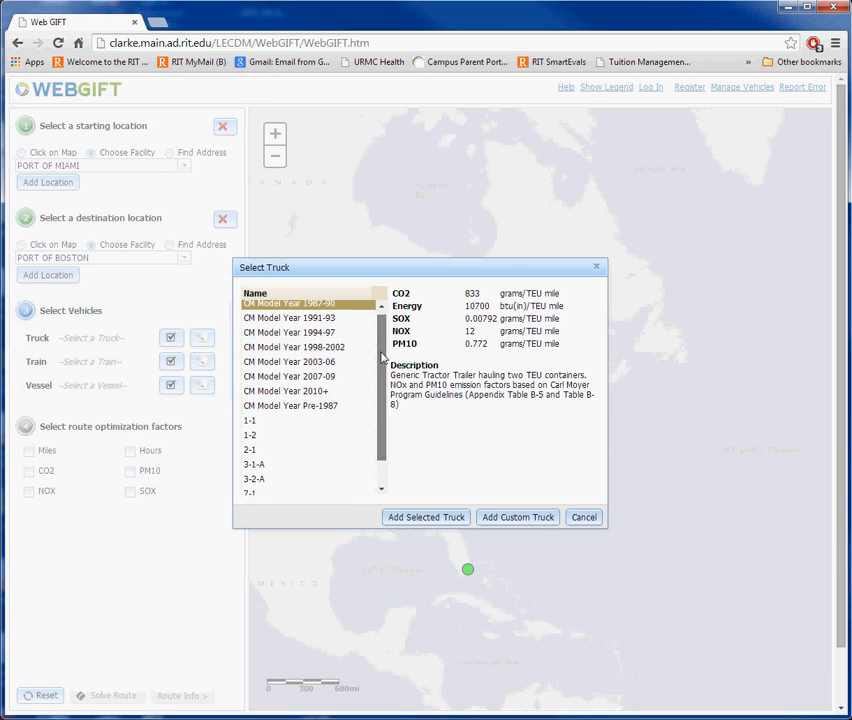
{"action": "mouse_move", "coordinate": [380, 347]}
{"action": "left_mouse_down"}
{"action": "mouse_move", "coordinate": [388, 395]}
{"action": "mouse_move", "coordinate": [378, 325]}
{"action": "left_mouse_up"}
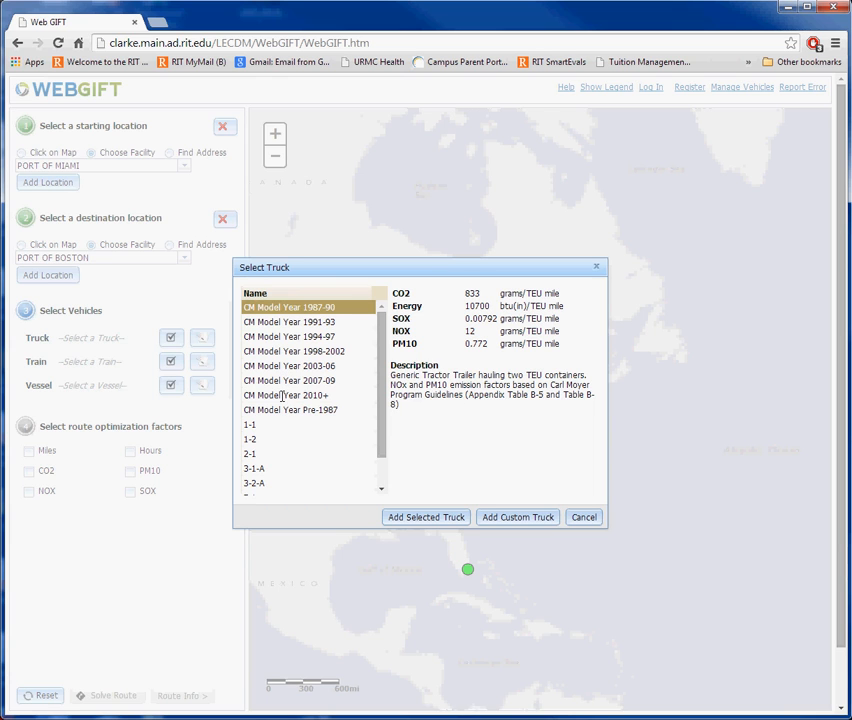
{"action": "left_click", "coordinate": [283, 396]}
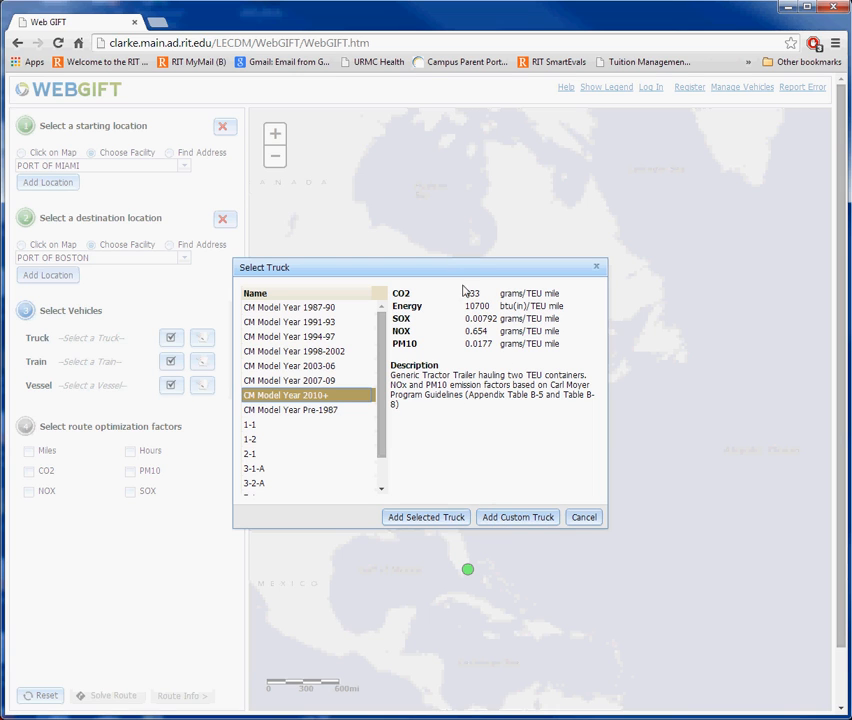
{"action": "left_click", "coordinate": [430, 522]}
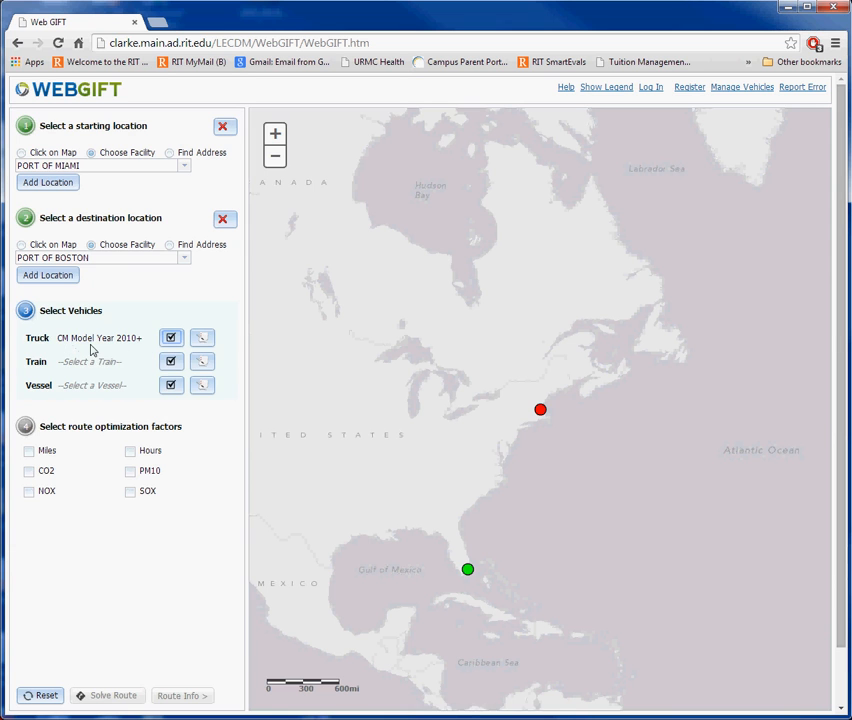
Step: Choose EPA Line Haul Tier 2 as the train for the route
{"action": "left_click", "coordinate": [171, 361]}
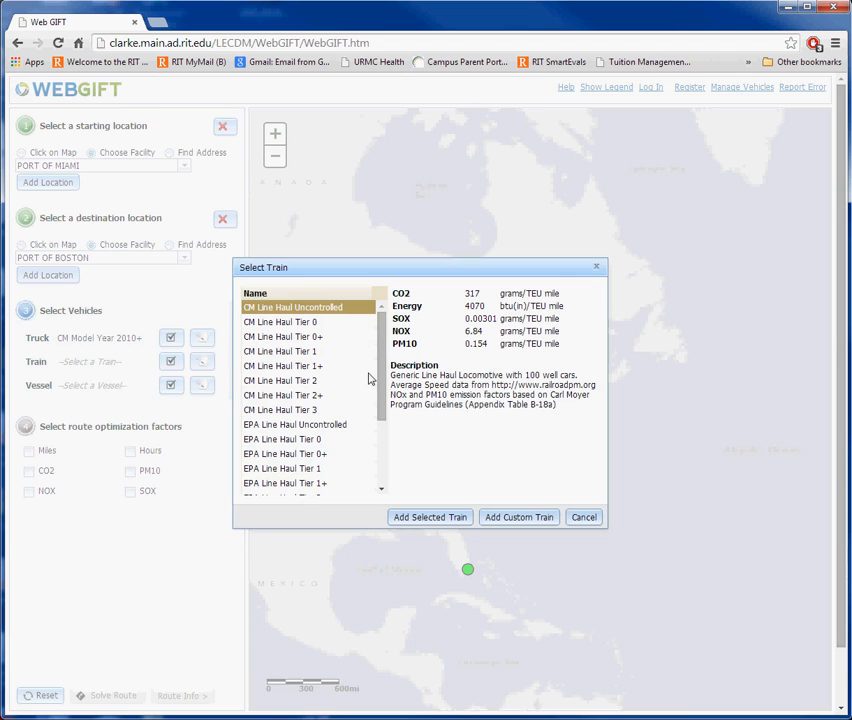
{"action": "left_click_drag", "start_coordinate": [383, 385], "coordinate": [385, 414]}
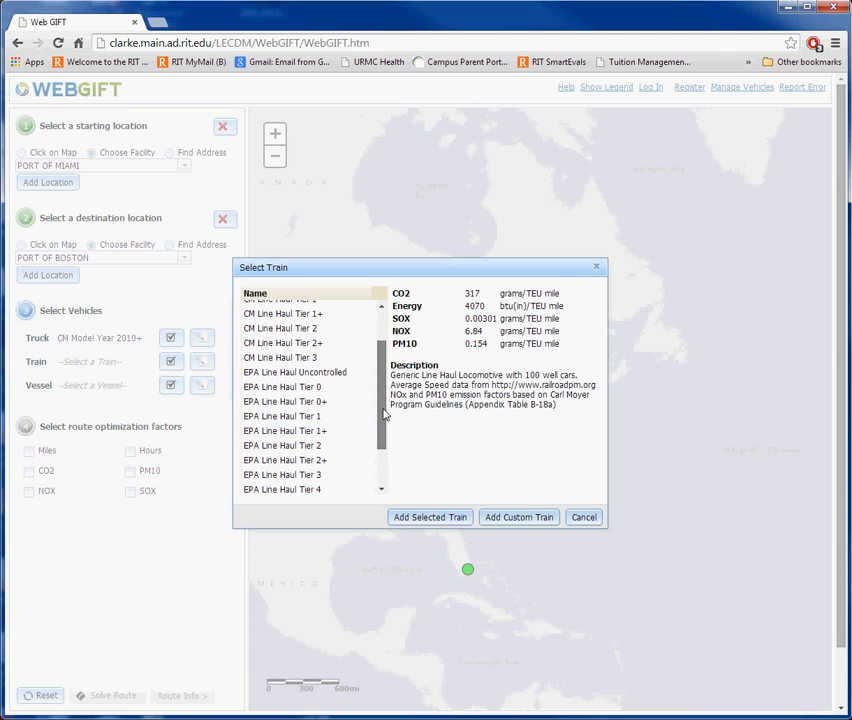
{"action": "left_click", "coordinate": [300, 445]}
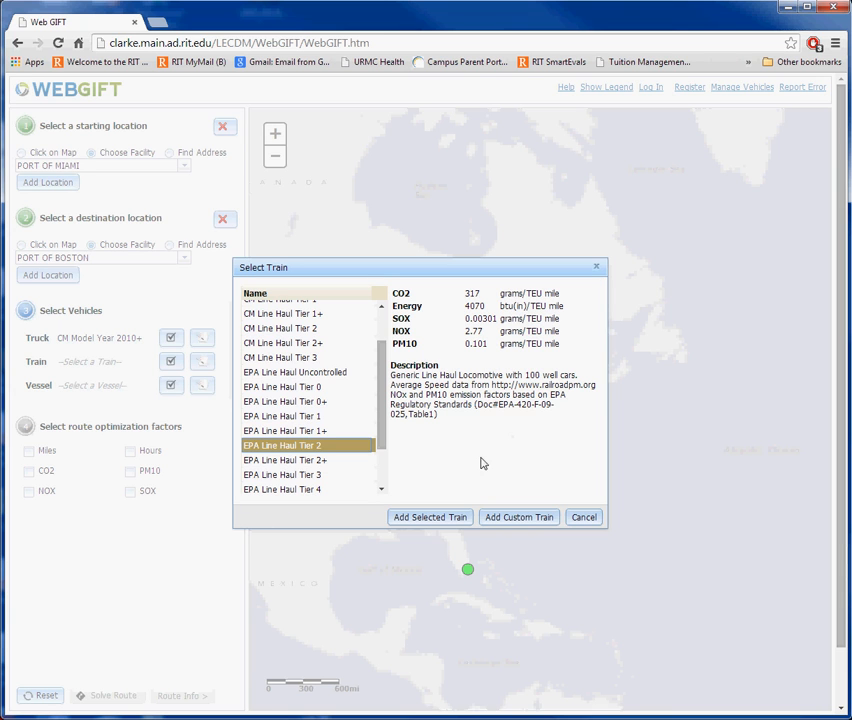
{"action": "left_click", "coordinate": [453, 519]}
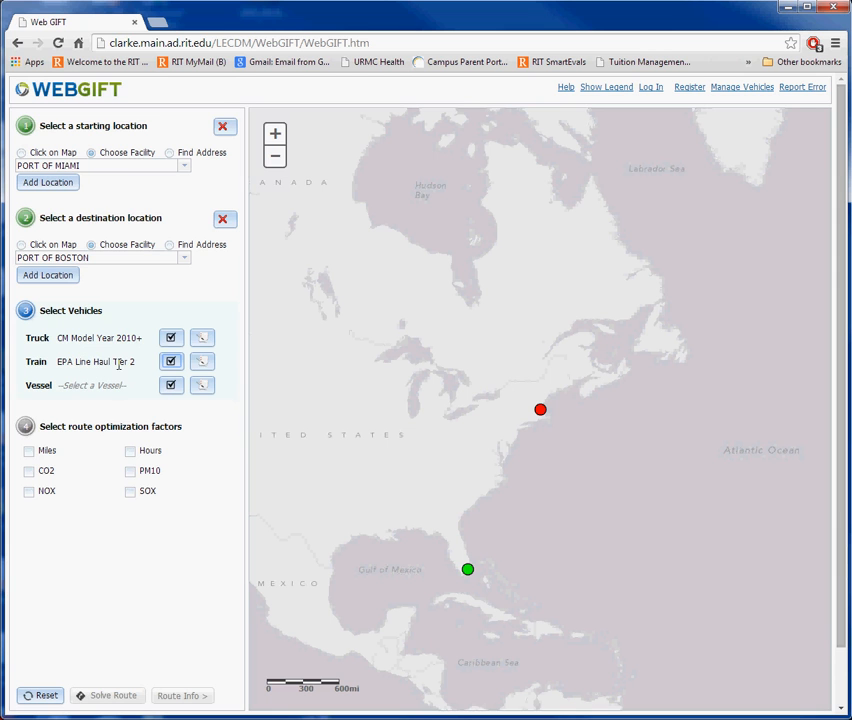
Step: Choose USACE 1000 as the vessel for the route
{"action": "left_click", "coordinate": [170, 386]}
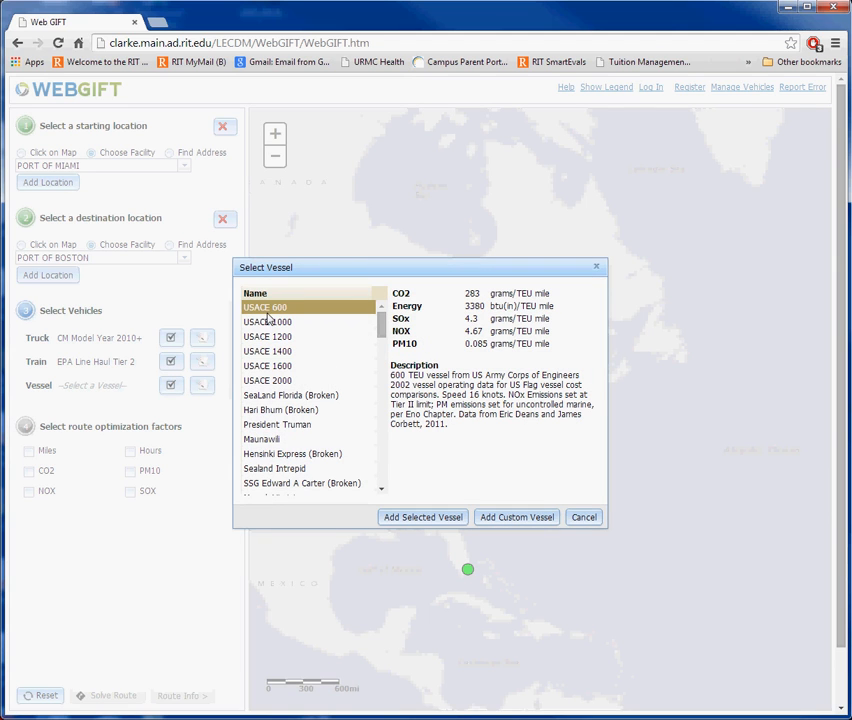
{"action": "left_click", "coordinate": [268, 322]}
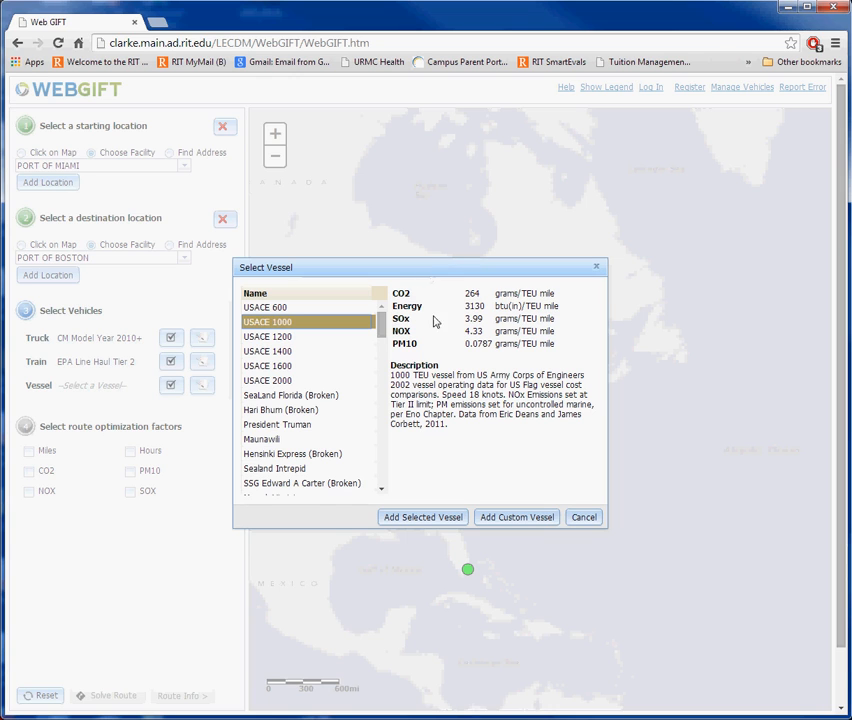
{"action": "left_click", "coordinate": [444, 518]}
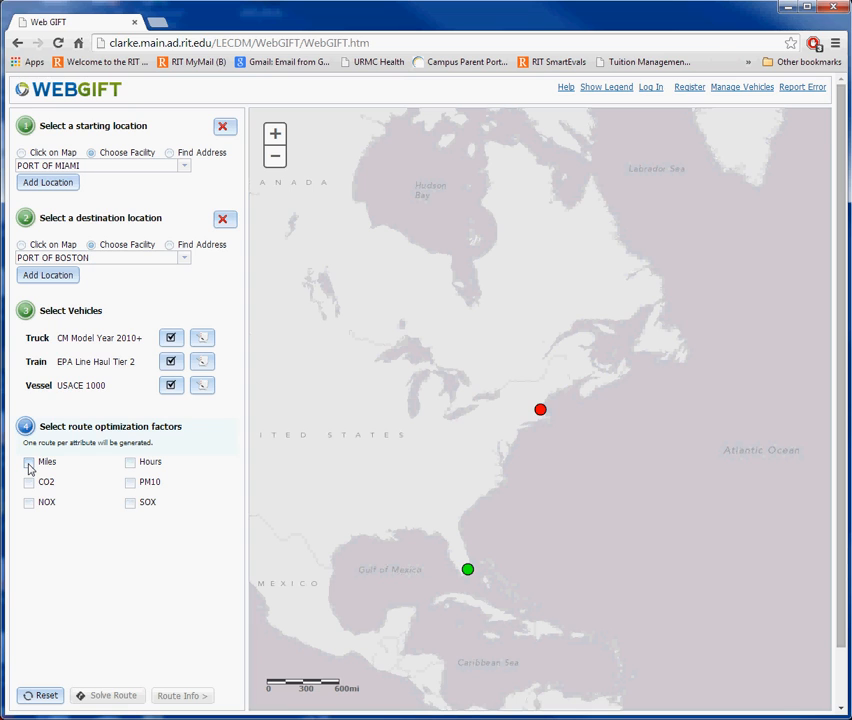
Step: Select Hours and CO2 as the route optimization factors and solve the routes
{"action": "left_click", "coordinate": [130, 462]}
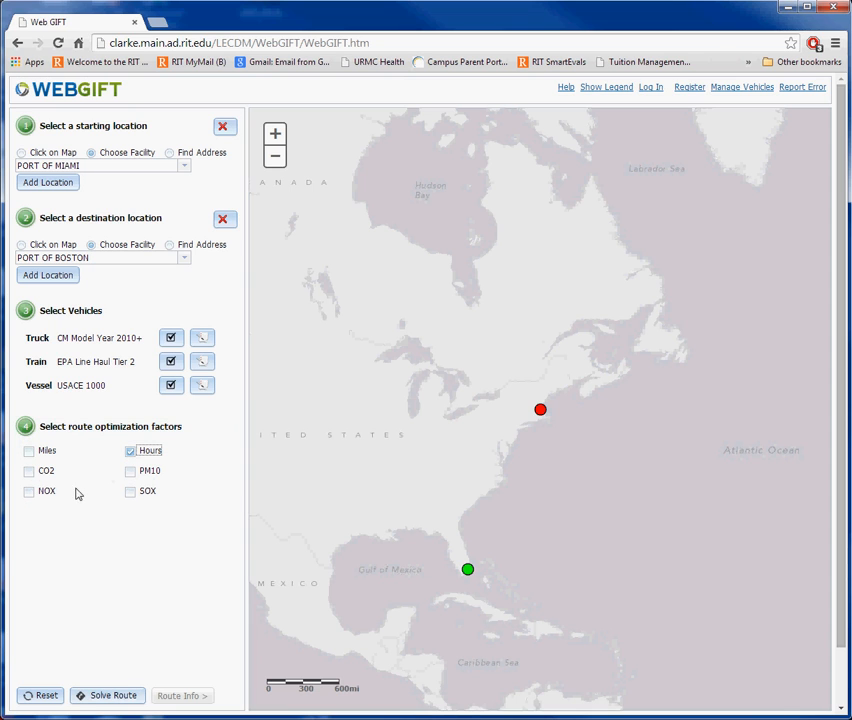
{"action": "left_click", "coordinate": [28, 472]}
{"action": "left_click", "coordinate": [112, 695]}
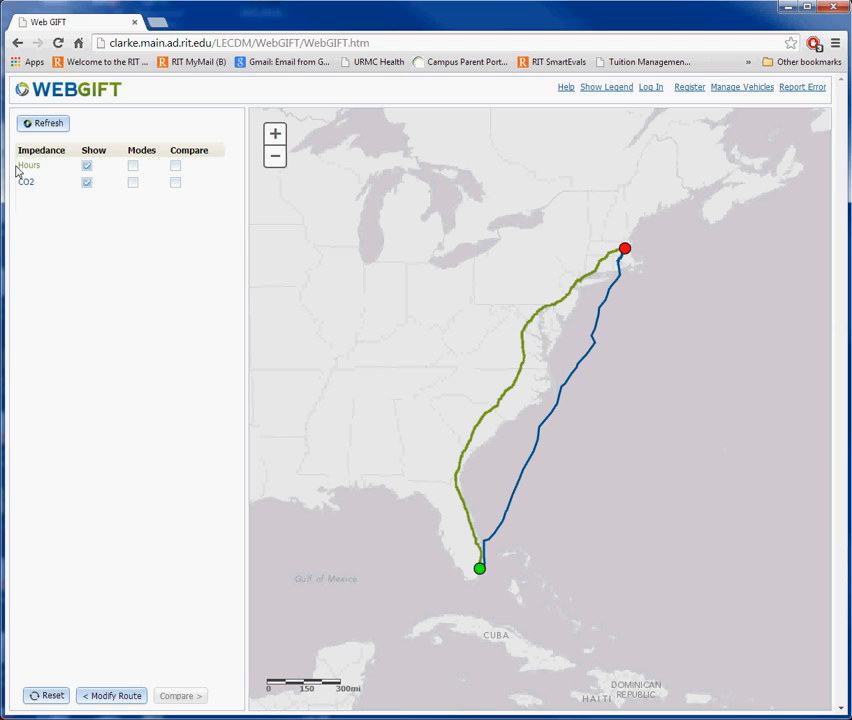
Step: Toggle the display of the Hours route and the CO2 route on the map to tell them apart
{"action": "left_click", "coordinate": [87, 166]}
{"action": "left_click", "coordinate": [87, 166]}
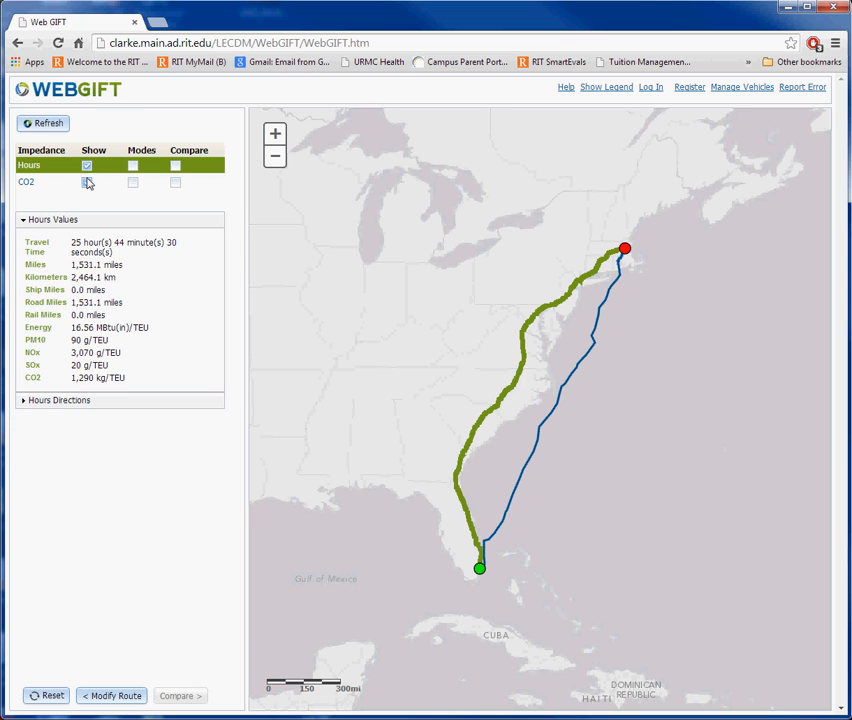
{"action": "left_click", "coordinate": [87, 183]}
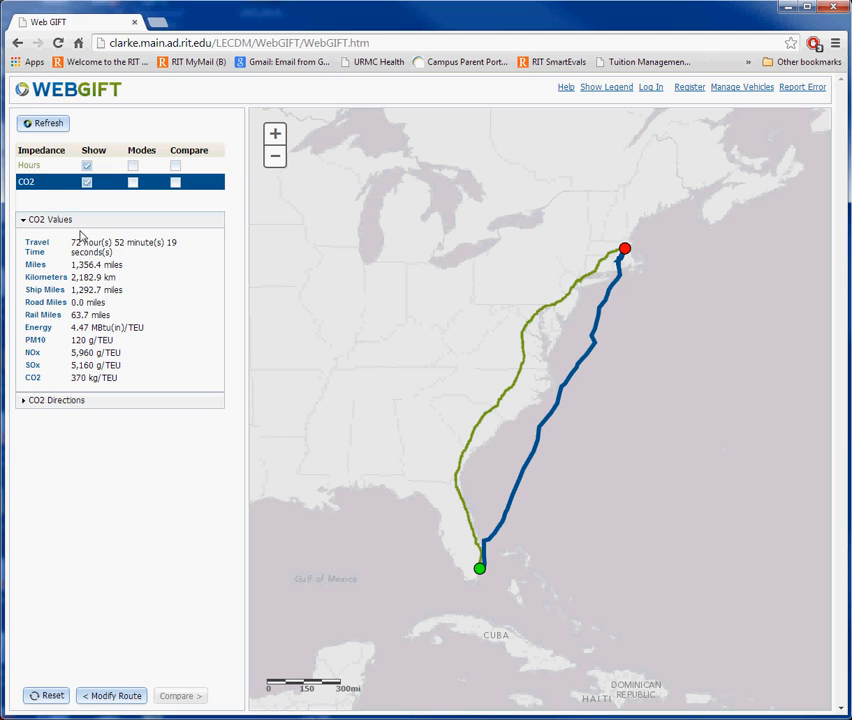
Step: Examine the travel time, distance, energy and emission values of the CO2 route against those of the Hours route
{"action": "left_click", "coordinate": [29, 221]}
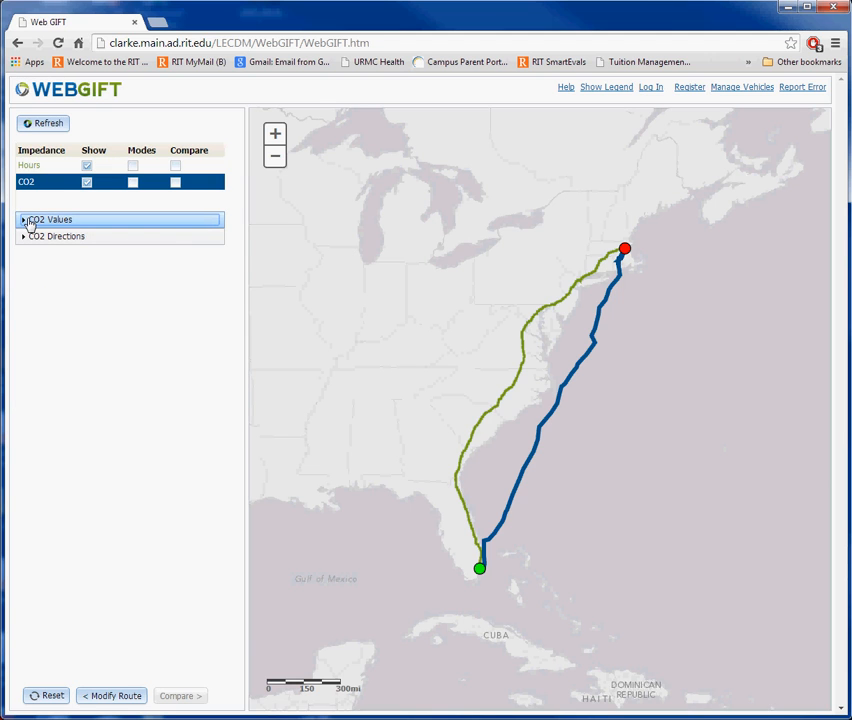
{"action": "left_click", "coordinate": [29, 221]}
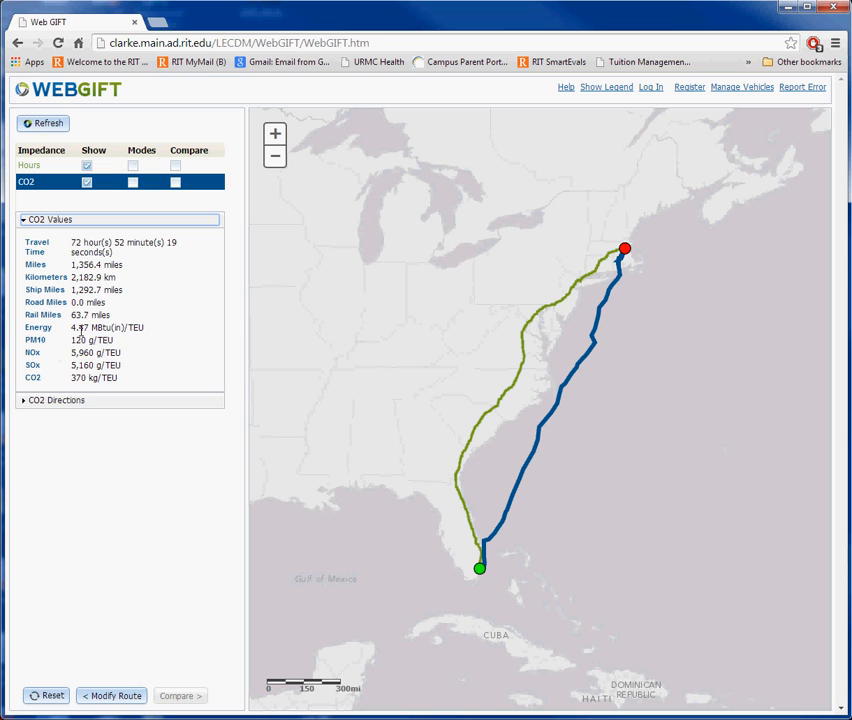
{"action": "left_click", "coordinate": [48, 165]}
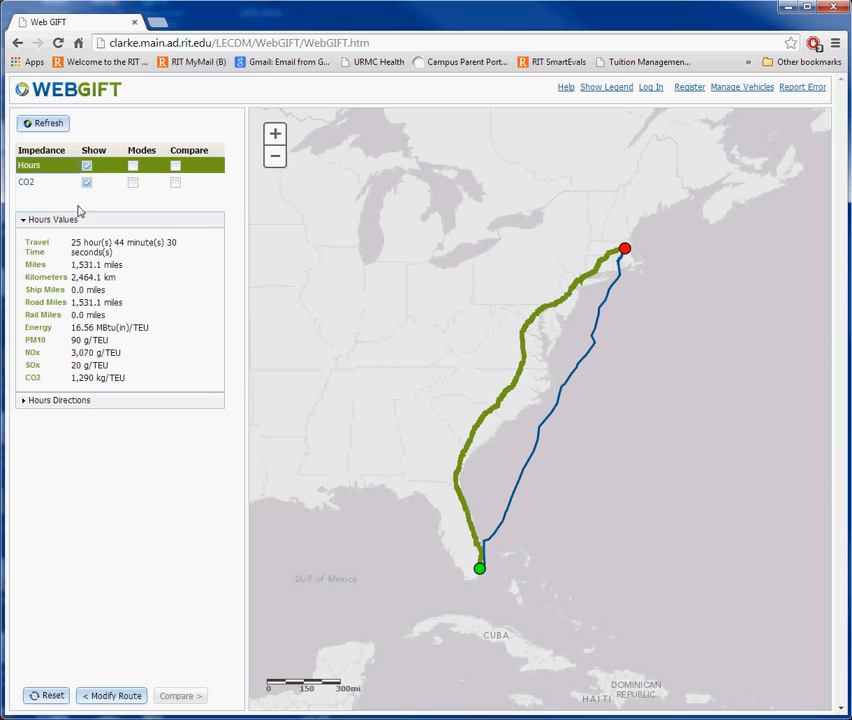
{"action": "left_click", "coordinate": [29, 183]}
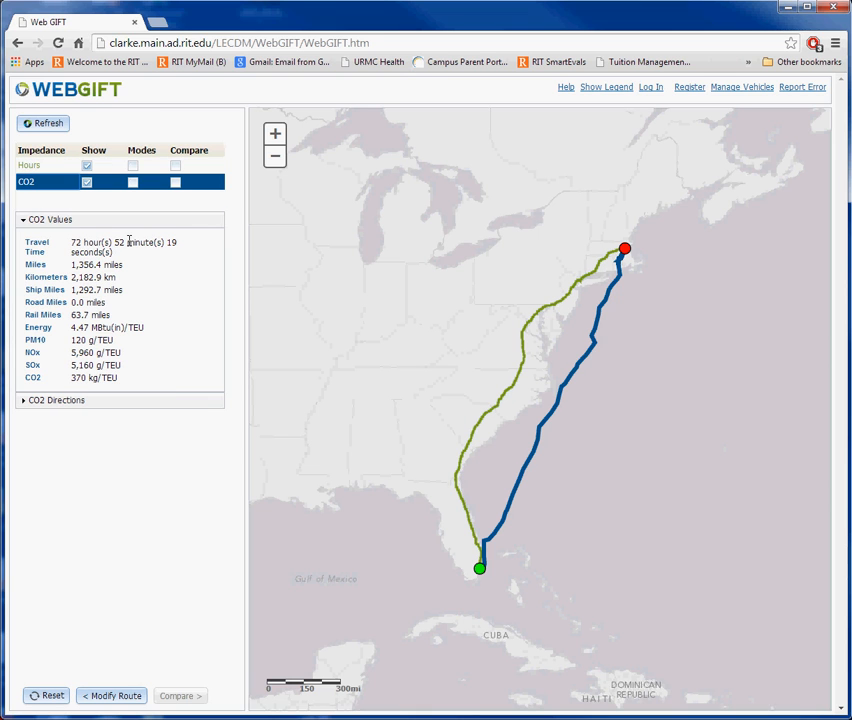
{"action": "left_click", "coordinate": [29, 165]}
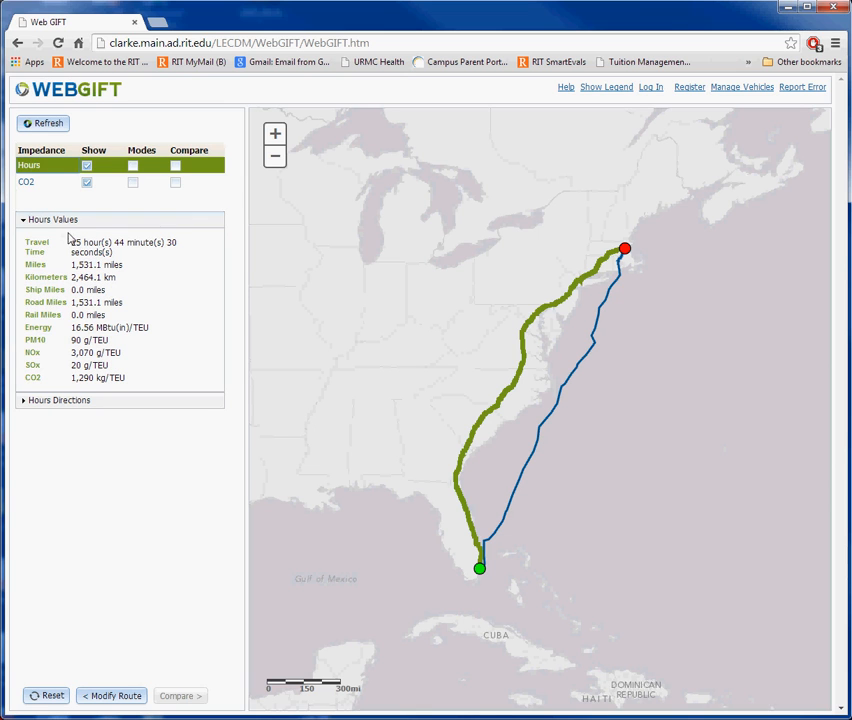
{"action": "left_click", "coordinate": [42, 182]}
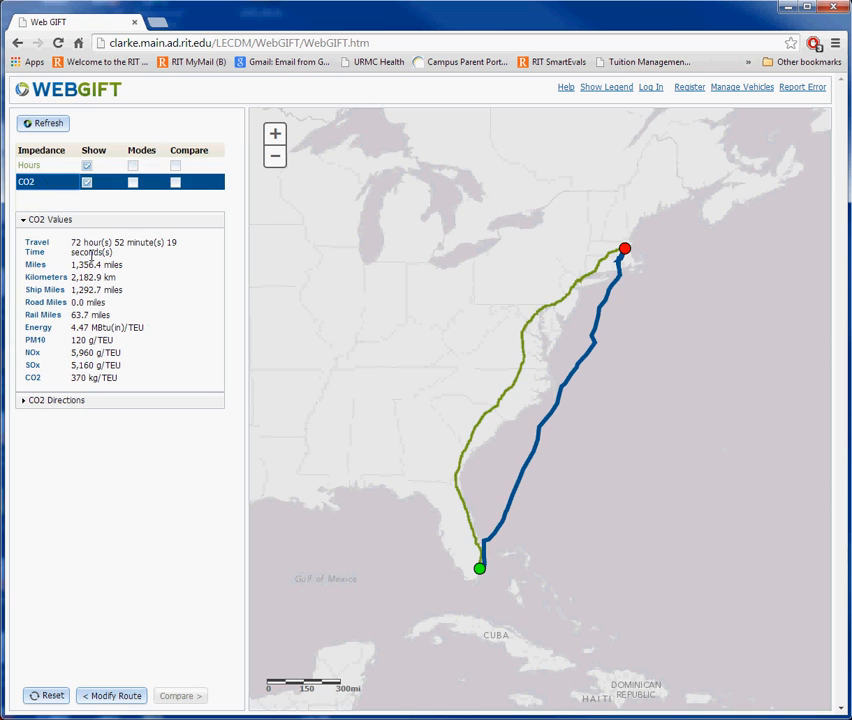
{"action": "left_click", "coordinate": [30, 166]}
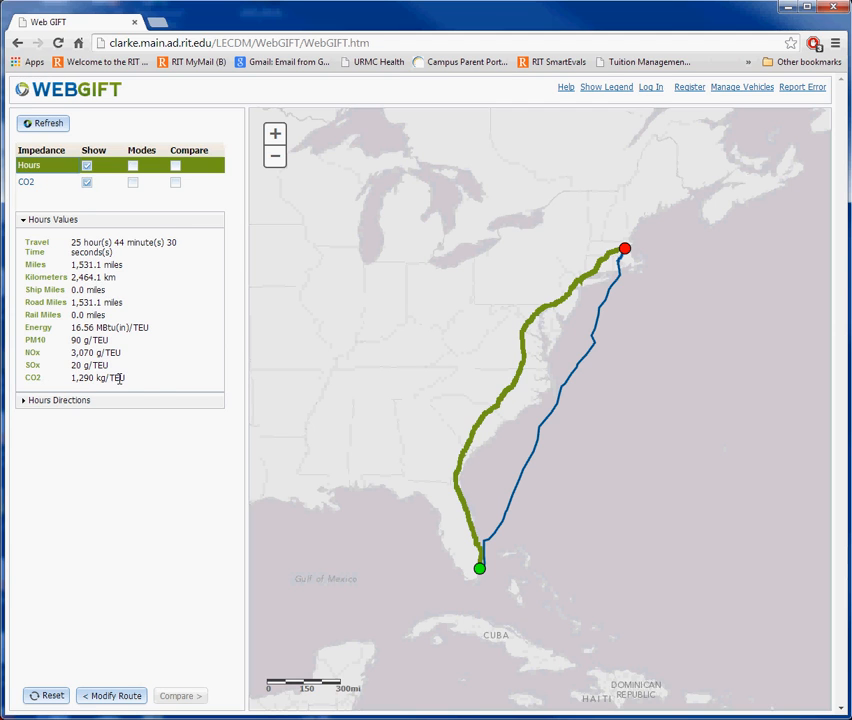
{"action": "left_click", "coordinate": [25, 183]}
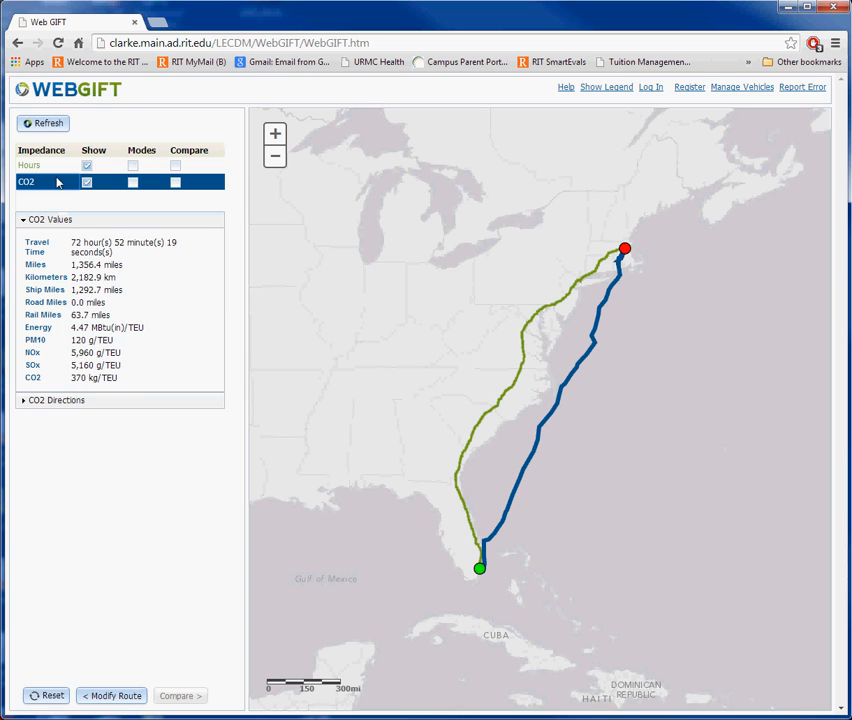
Step: Review the directions of the CO2 route and of the Hours route
{"action": "left_click", "coordinate": [28, 404]}
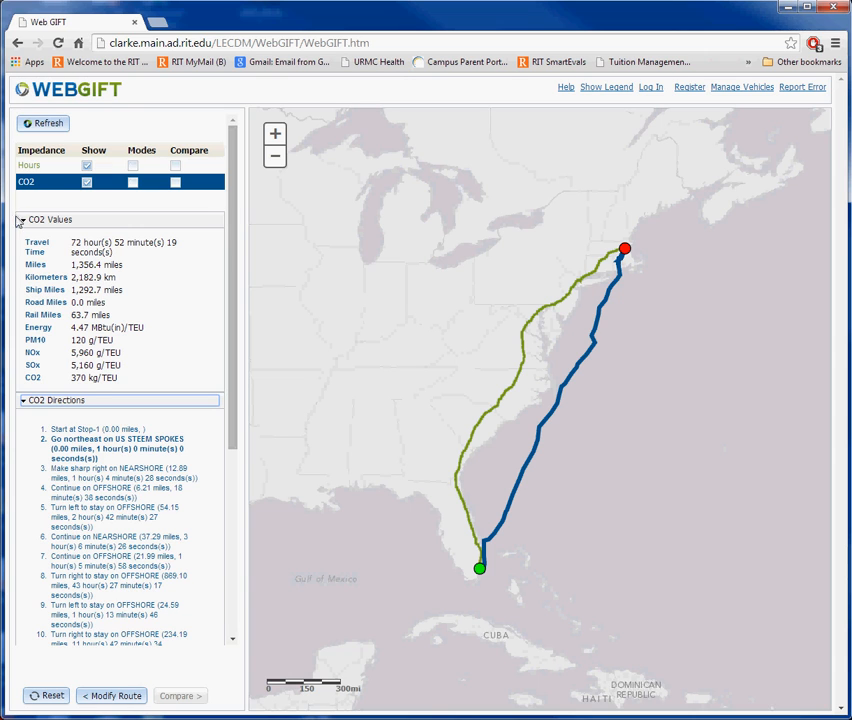
{"action": "left_click", "coordinate": [28, 165]}
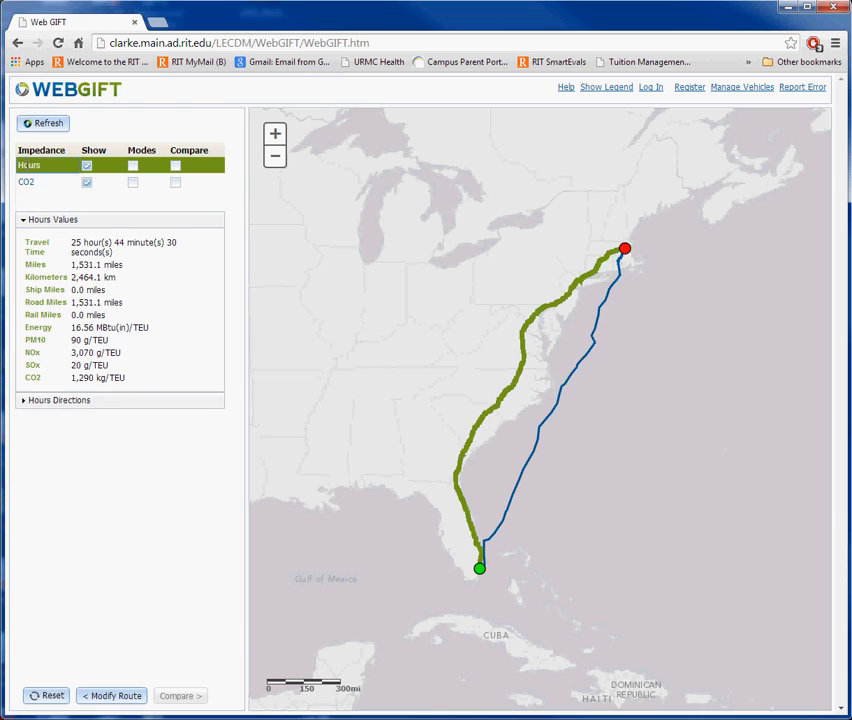
{"action": "left_click", "coordinate": [28, 402]}
{"action": "left_click", "coordinate": [28, 402]}
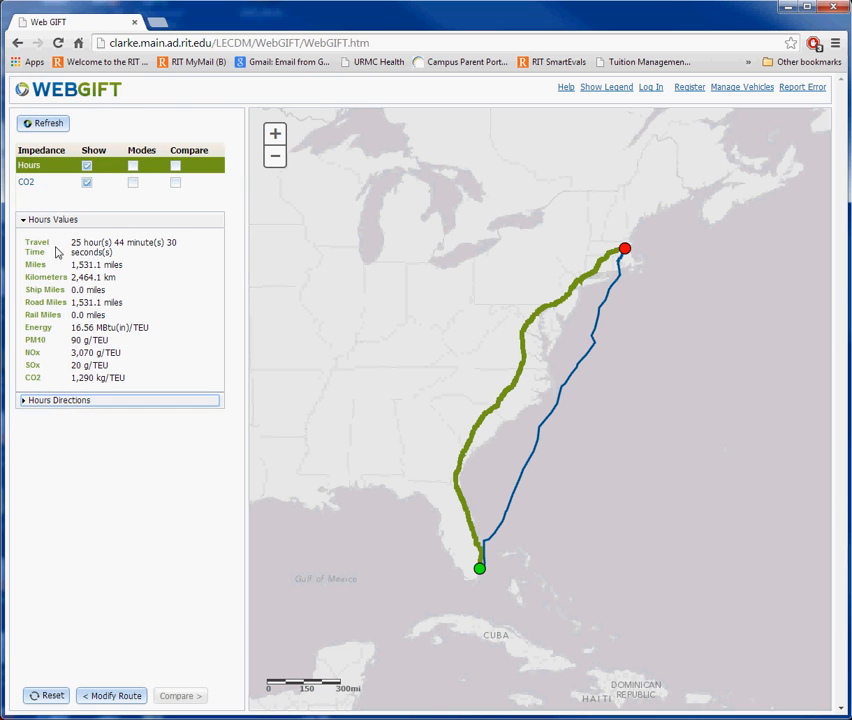
Step: View the Hours and CO2 routes colored by transport mode on the map, and return to the normal route colors
{"action": "left_click", "coordinate": [132, 166]}
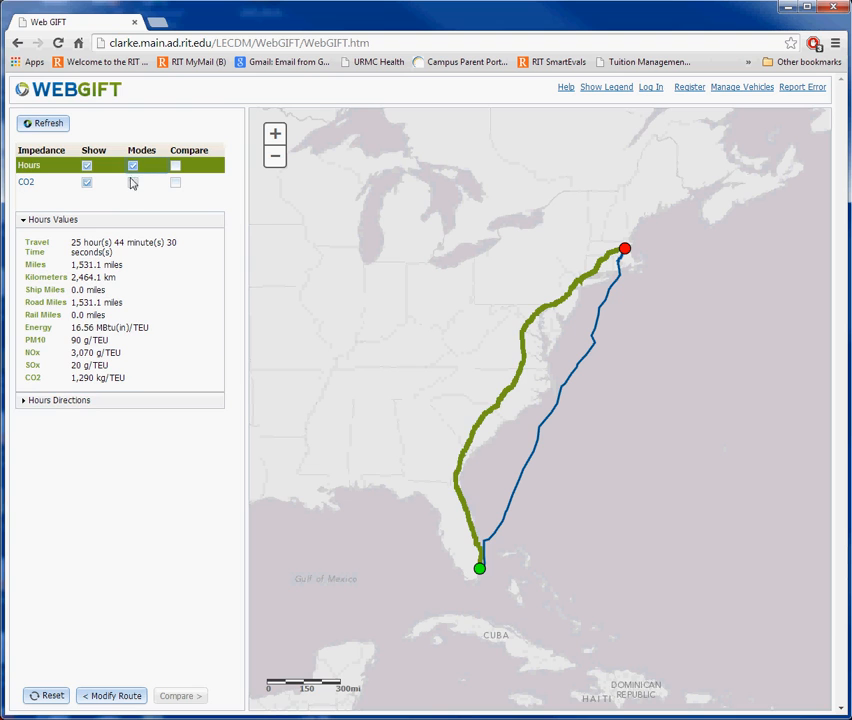
{"action": "left_click", "coordinate": [132, 182]}
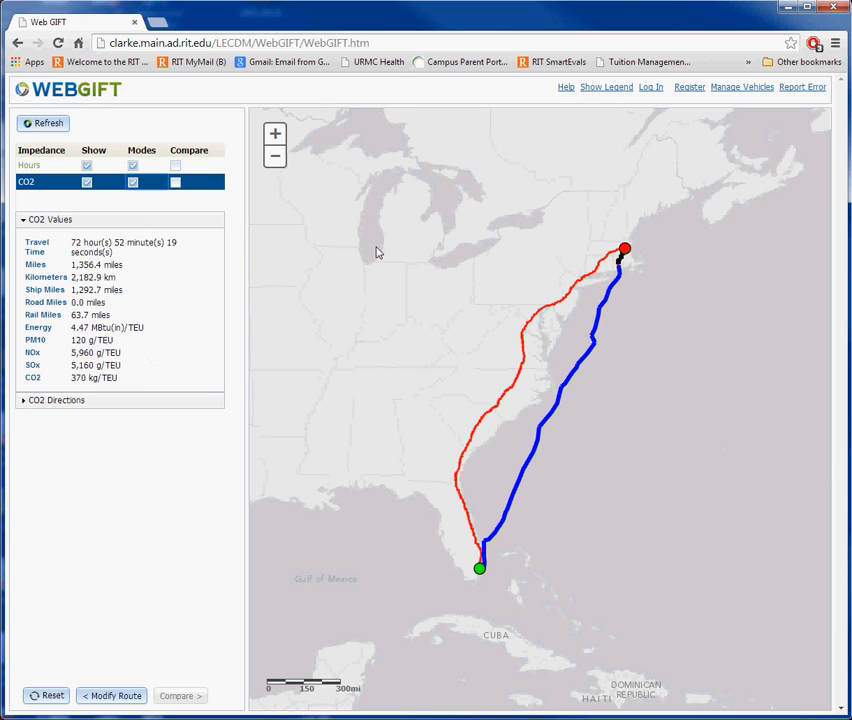
{"action": "left_click", "coordinate": [134, 166]}
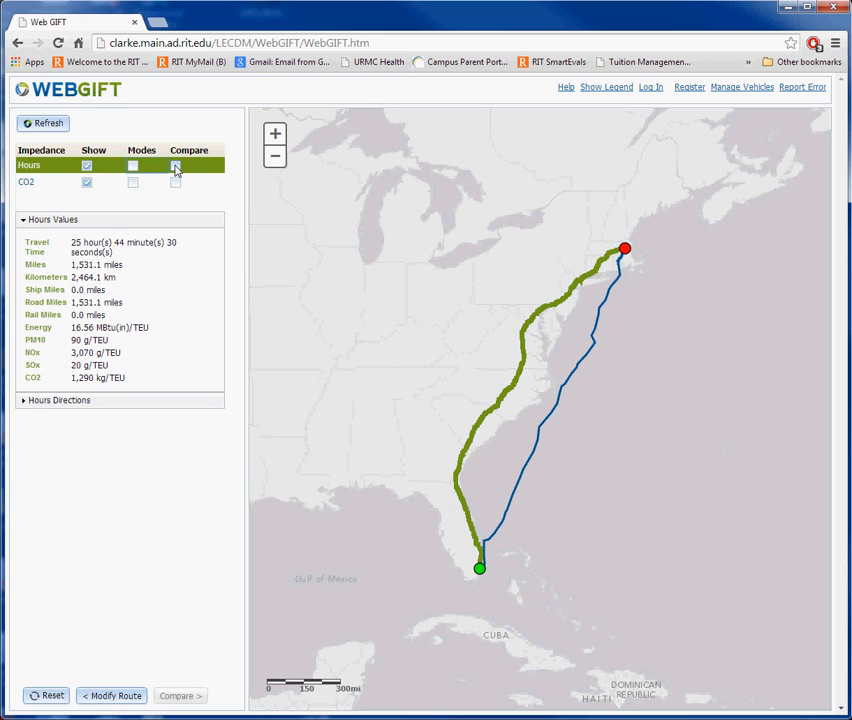
Step: Mark the Hours and CO2 routes for comparison, review them side by side in the comparison table, and close it
{"action": "left_click", "coordinate": [175, 167]}
{"action": "left_click", "coordinate": [175, 183]}
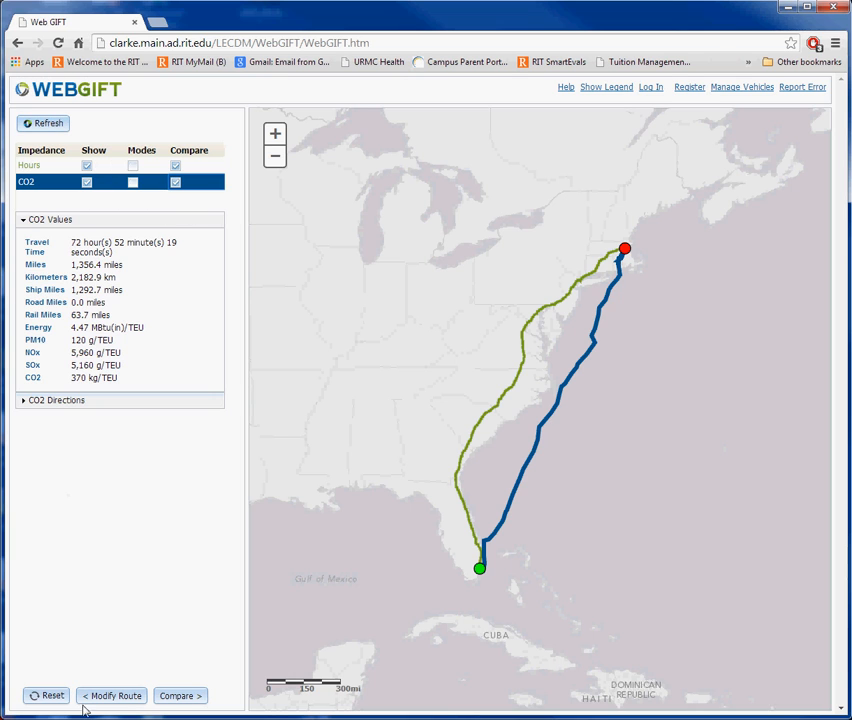
{"action": "left_click", "coordinate": [189, 704]}
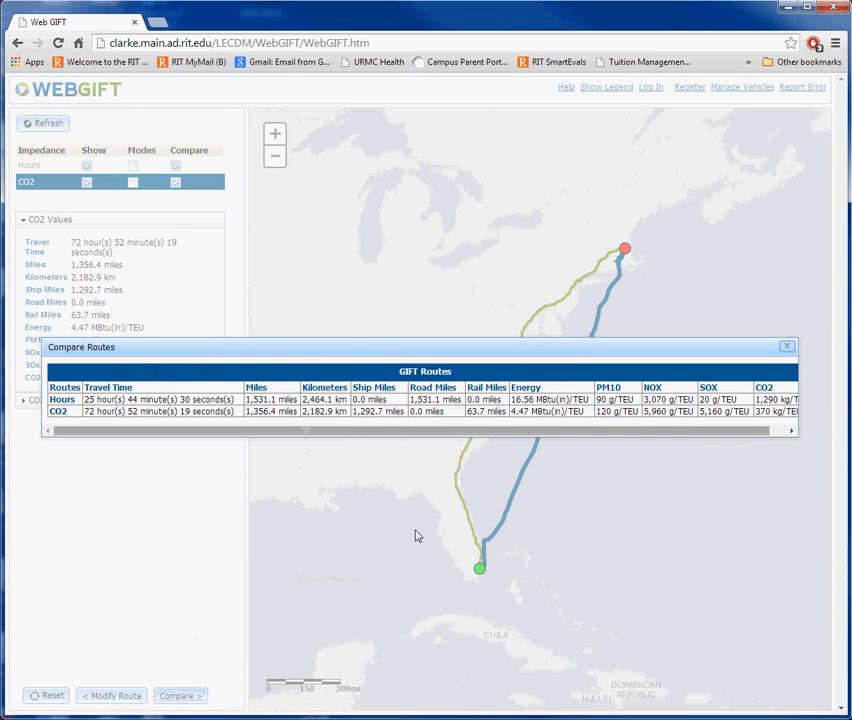
{"action": "left_click", "coordinate": [666, 410]}
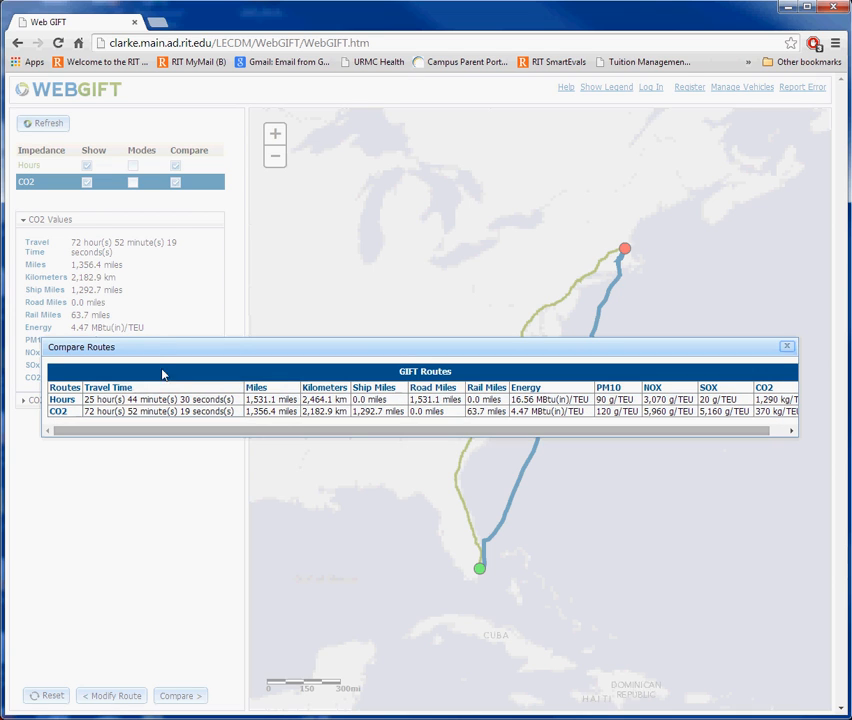
{"action": "left_click", "coordinate": [787, 349]}
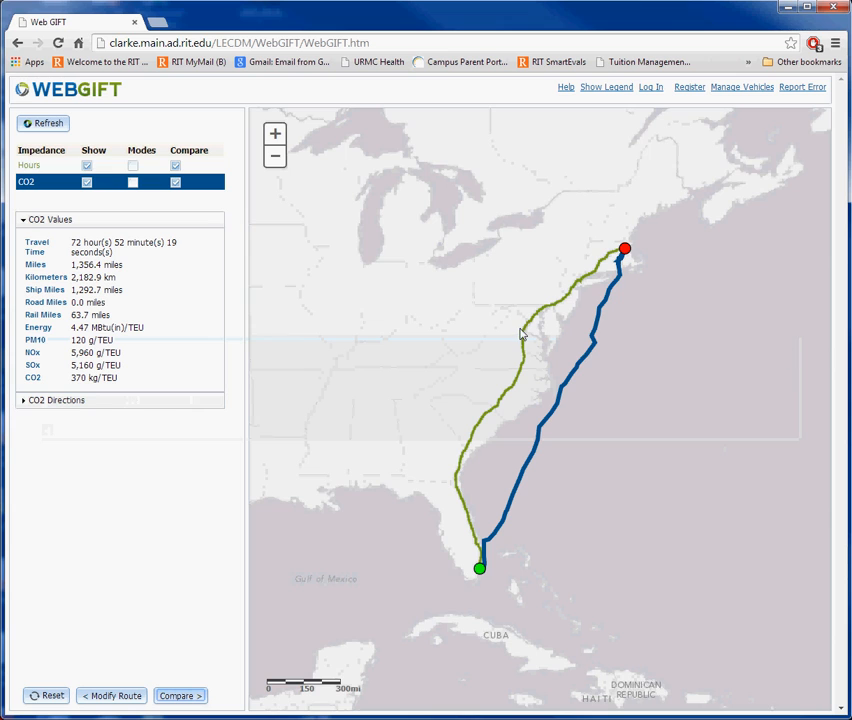